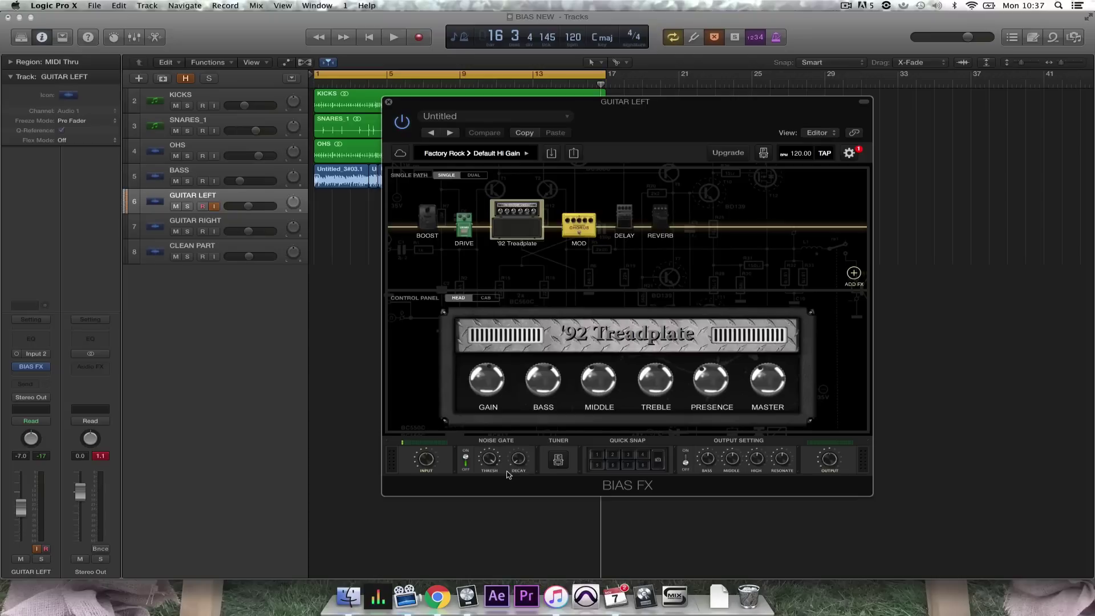
Step: Open BIAS FX's preset banks and scroll the Factory Rock presets down to Default Clean
{"action": "left_click", "coordinate": [501, 153]}
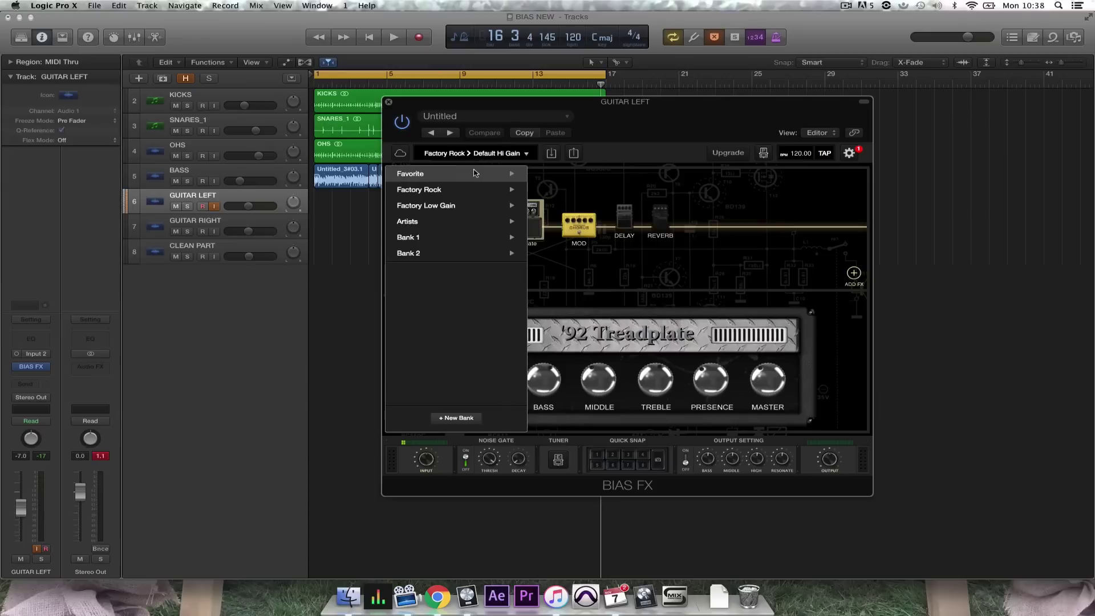
{"action": "mouse_move", "coordinate": [472, 192]}
{"action": "scroll", "coordinate": [622, 256], "scroll_direction": "down", "scroll_amount": 3}
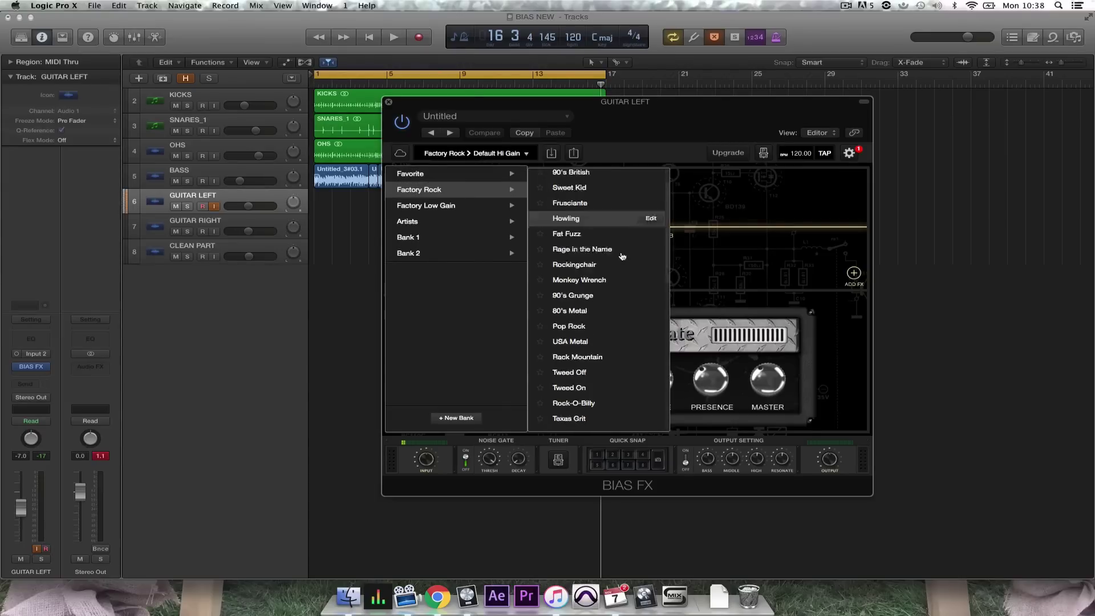
{"action": "scroll", "coordinate": [622, 256], "scroll_direction": "down", "scroll_amount": 5}
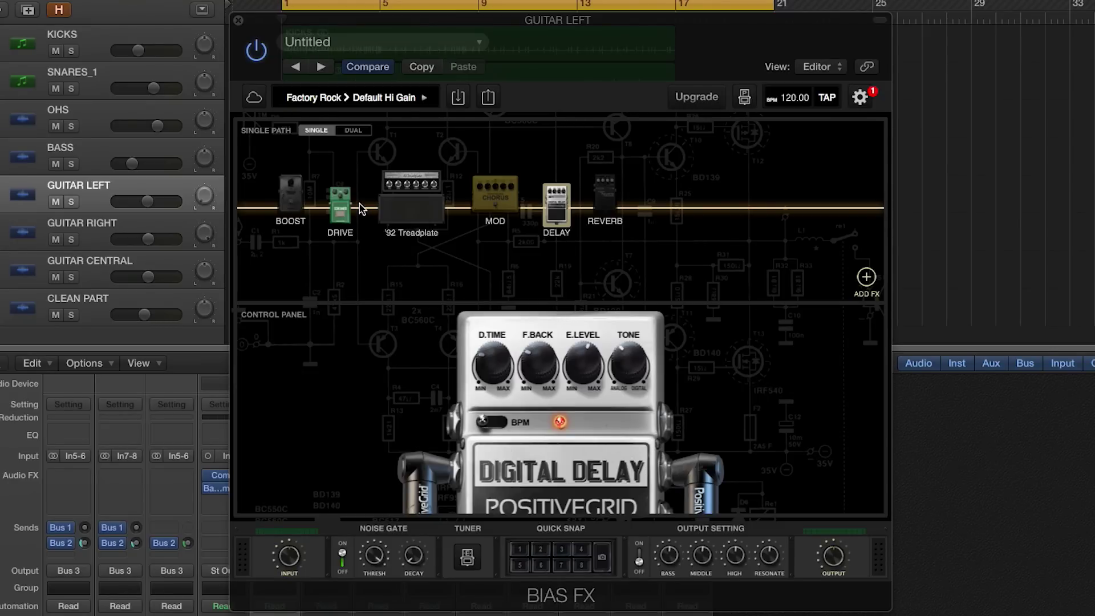
{"action": "left_click", "coordinate": [349, 134]}
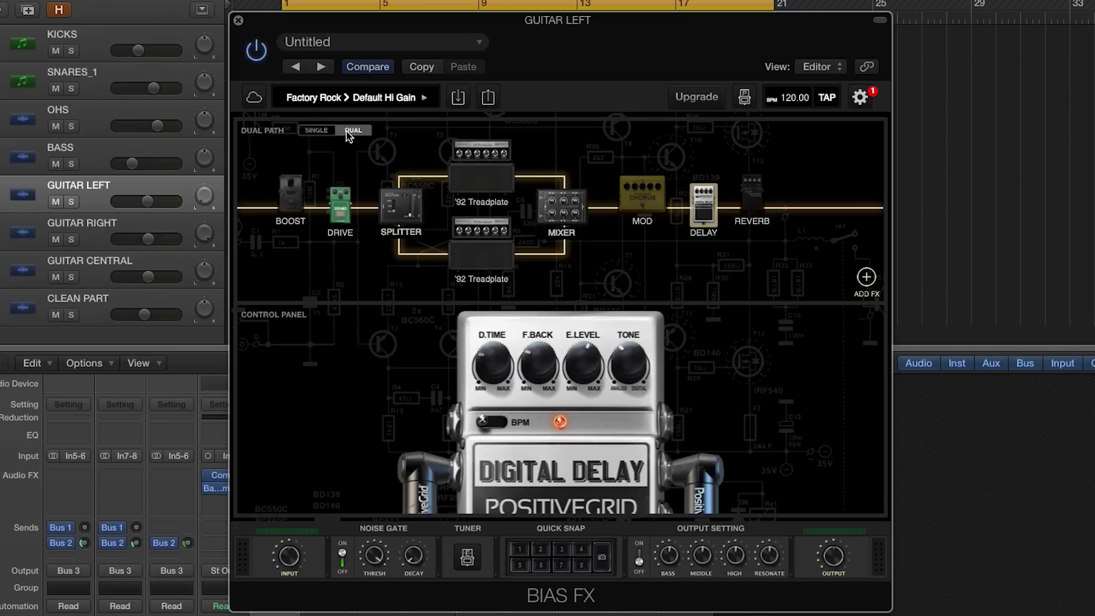
{"action": "left_click", "coordinate": [553, 203]}
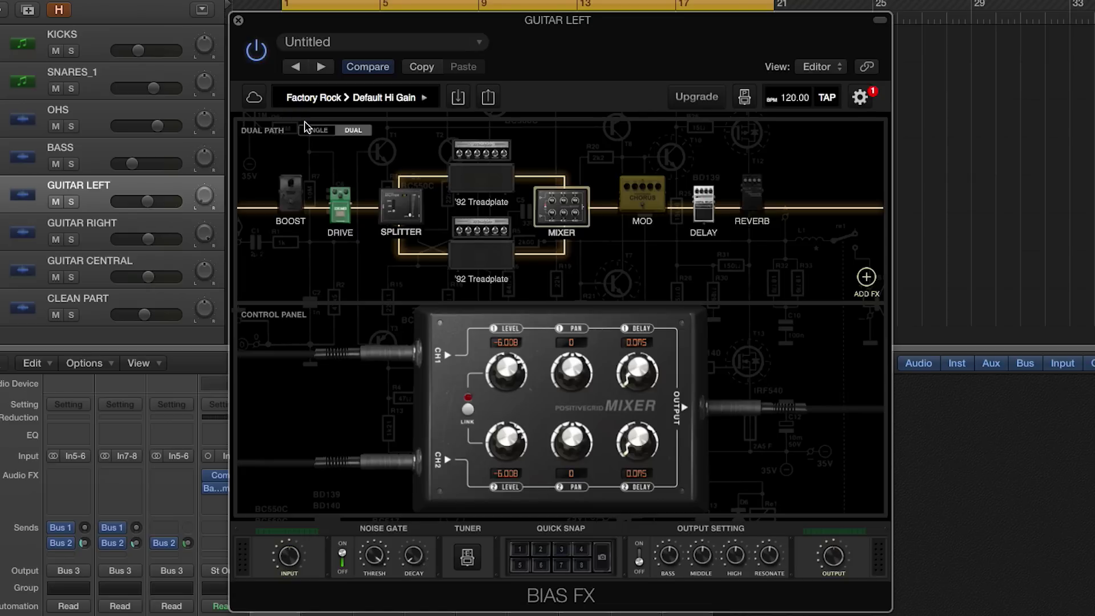
{"action": "left_click", "coordinate": [316, 130]}
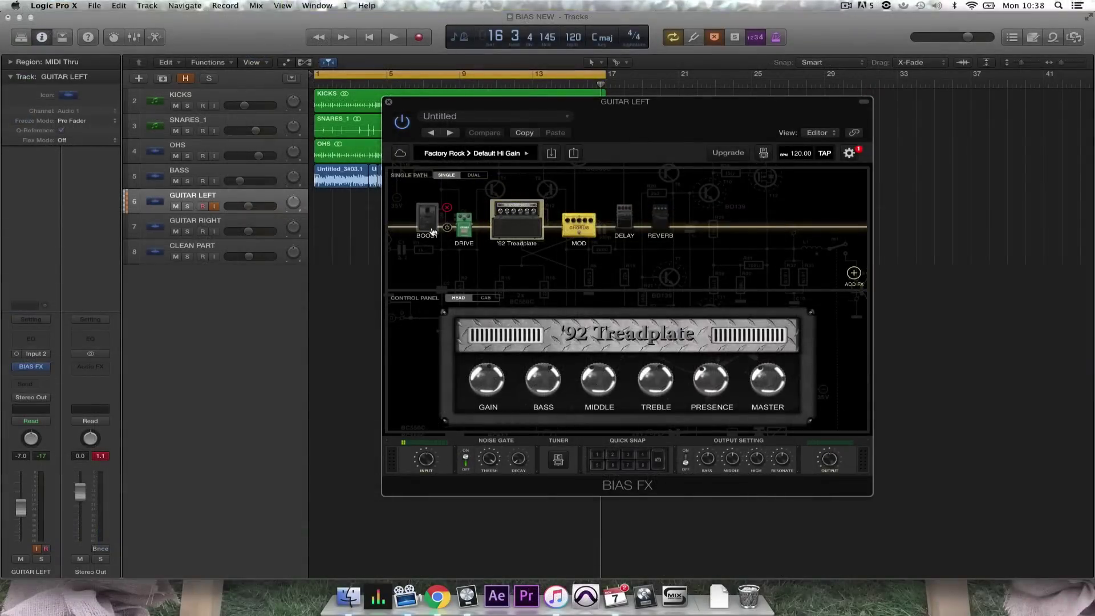
Step: Move the Mod chorus pedal after the '92 Treadplate amp and power on the Delay and Reverb pedals
{"action": "mouse_move", "coordinate": [462, 235]}
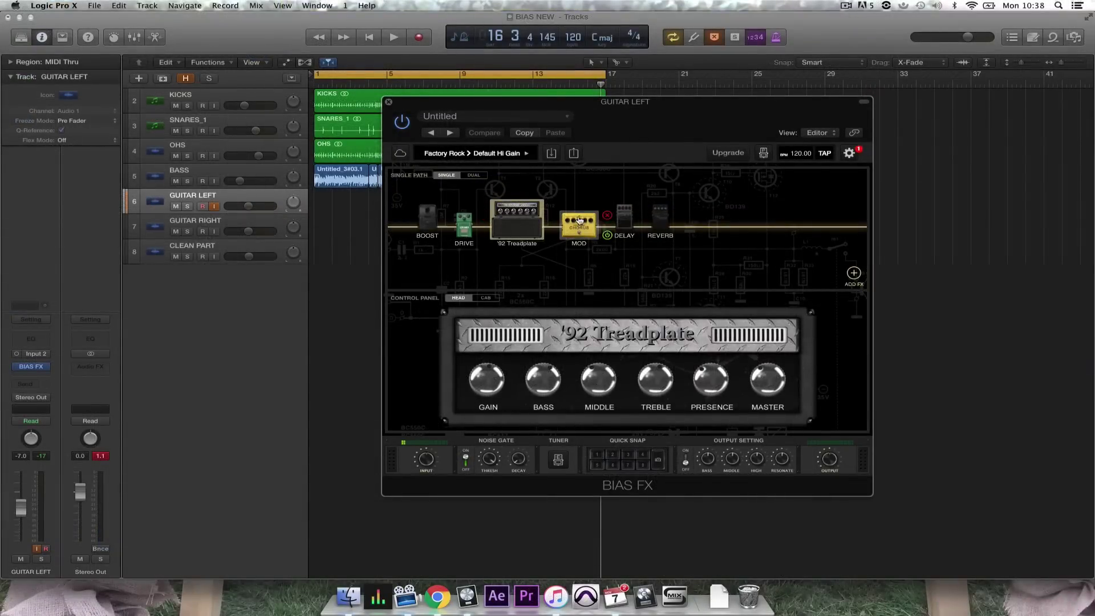
{"action": "mouse_move", "coordinate": [660, 228]}
{"action": "mouse_move", "coordinate": [590, 231]}
{"action": "left_mouse_down"}
{"action": "mouse_move", "coordinate": [556, 191]}
{"action": "mouse_move", "coordinate": [495, 195]}
{"action": "mouse_move", "coordinate": [482, 229]}
{"action": "mouse_move", "coordinate": [516, 211]}
{"action": "mouse_move", "coordinate": [570, 205]}
{"action": "mouse_move", "coordinate": [593, 228]}
{"action": "left_mouse_up"}
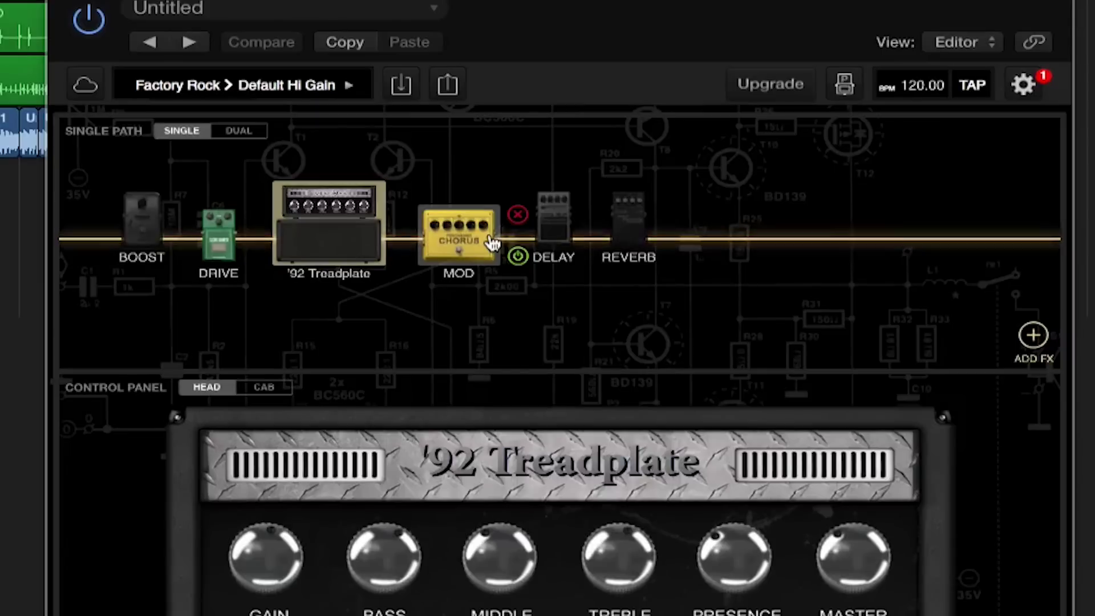
{"action": "left_click", "coordinate": [591, 239]}
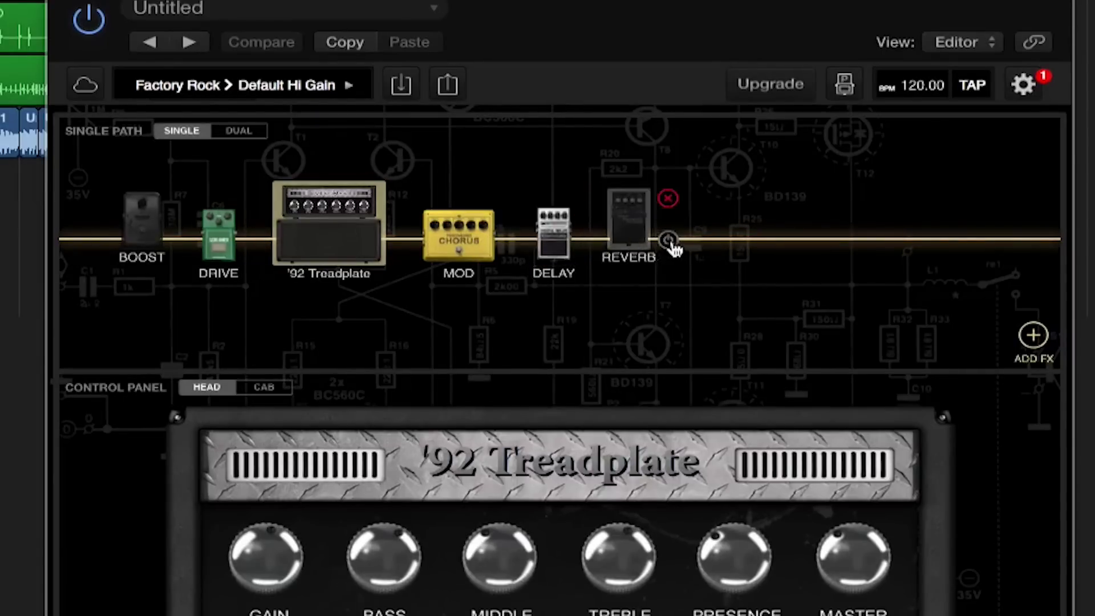
{"action": "left_click", "coordinate": [668, 241]}
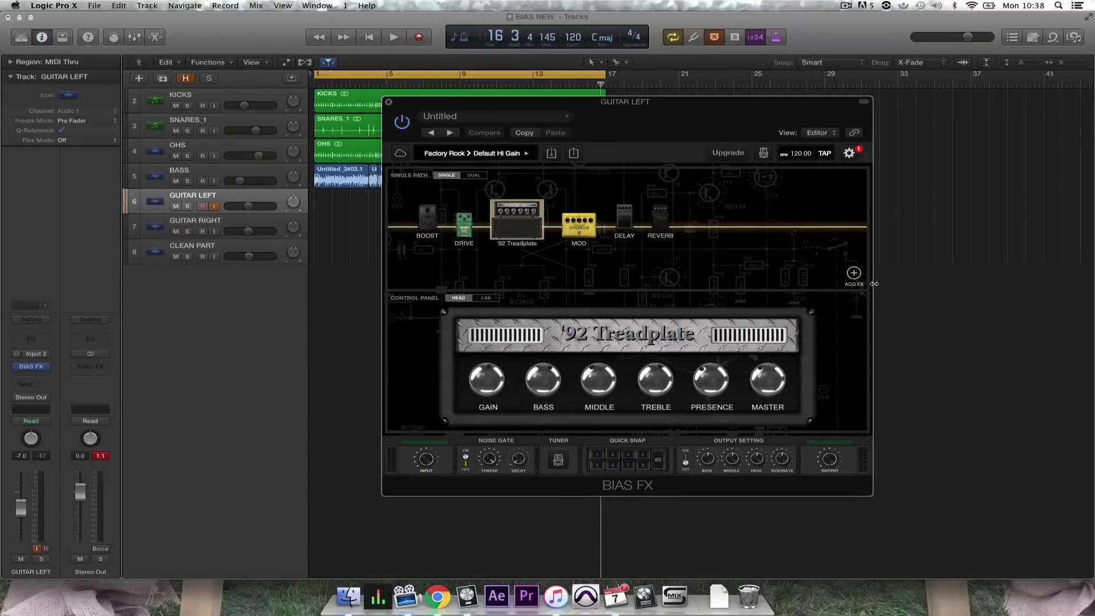
Step: Browse the ADD FX list and the Mod, Drive and Boost replacements, keeping the Chorus pedal
{"action": "left_click", "coordinate": [854, 273]}
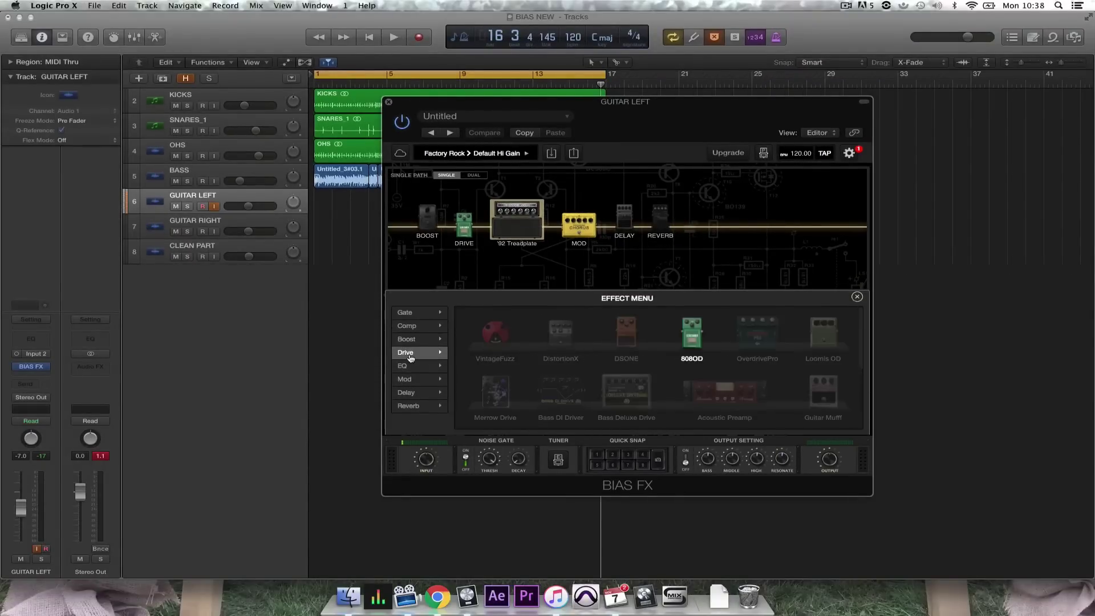
{"action": "left_click", "coordinate": [856, 298]}
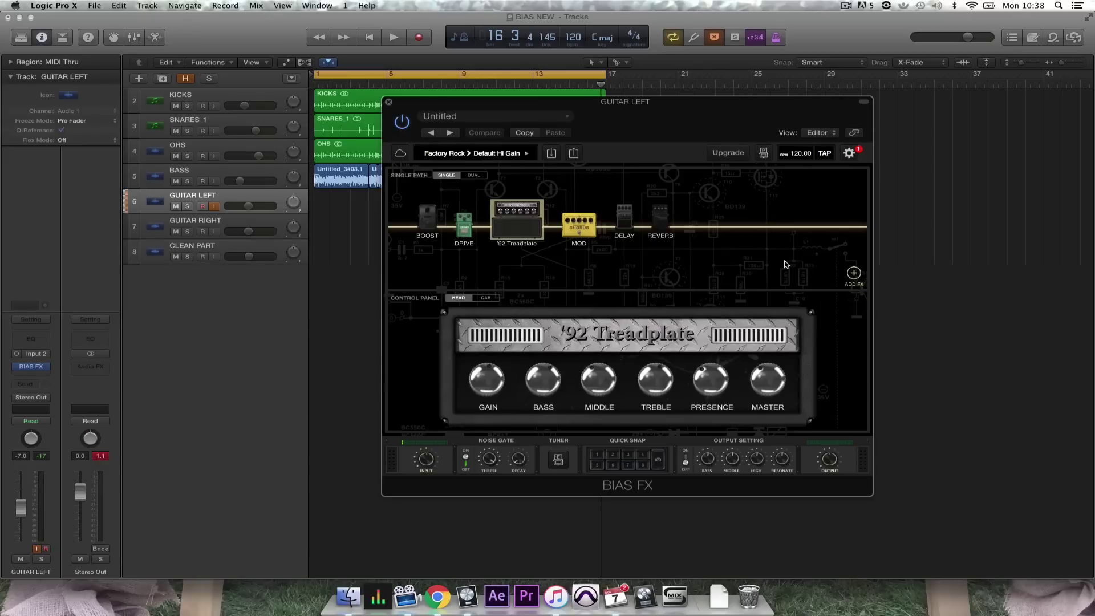
{"action": "left_click", "coordinate": [570, 231]}
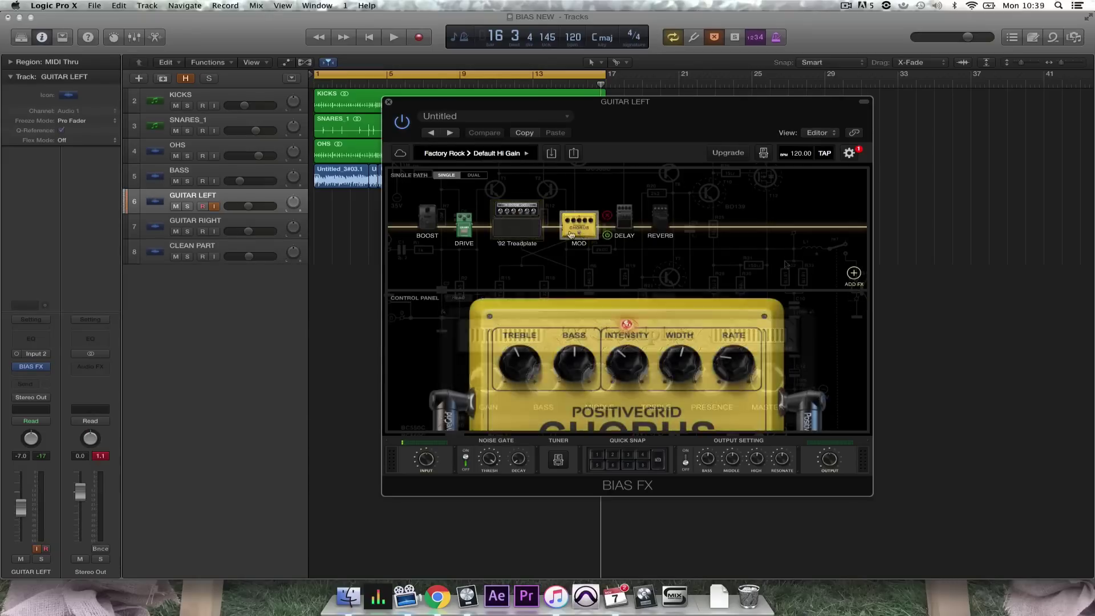
{"action": "left_click", "coordinate": [569, 233]}
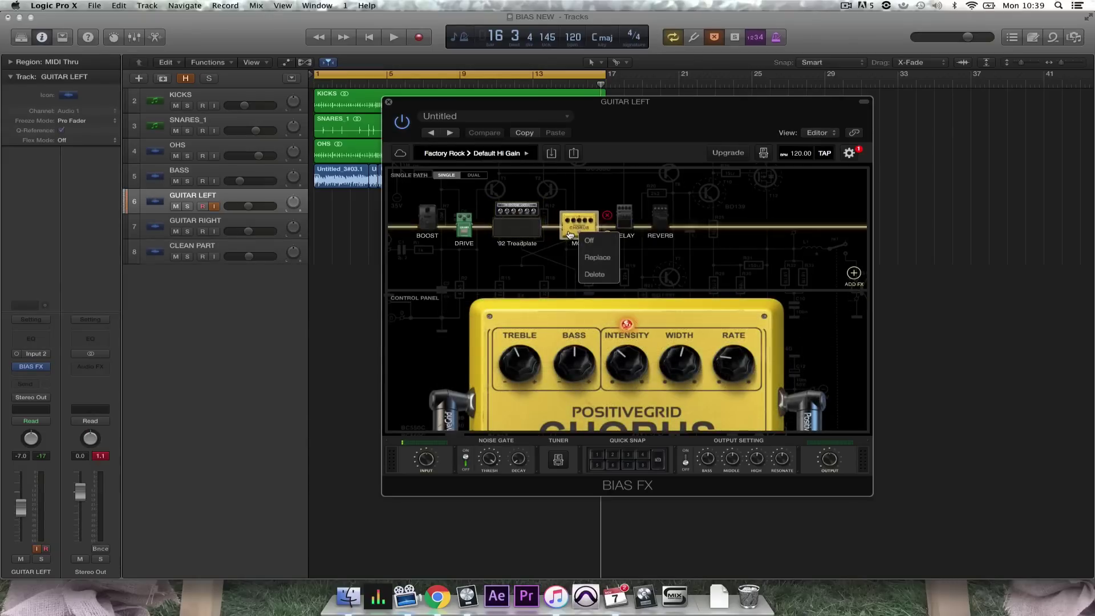
{"action": "left_click", "coordinate": [596, 258]}
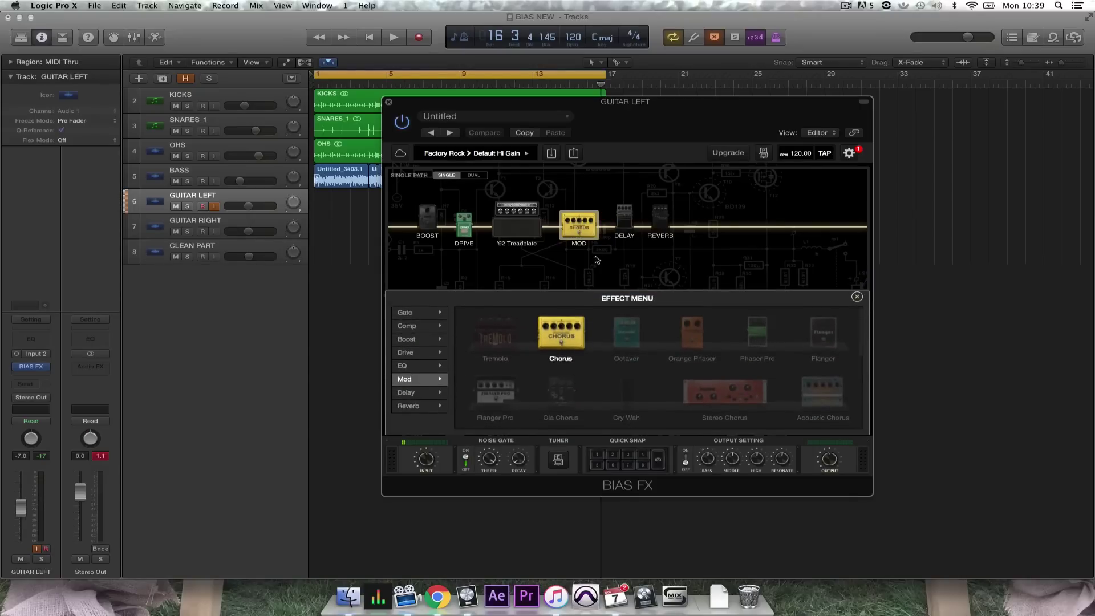
{"action": "left_click", "coordinate": [413, 352]}
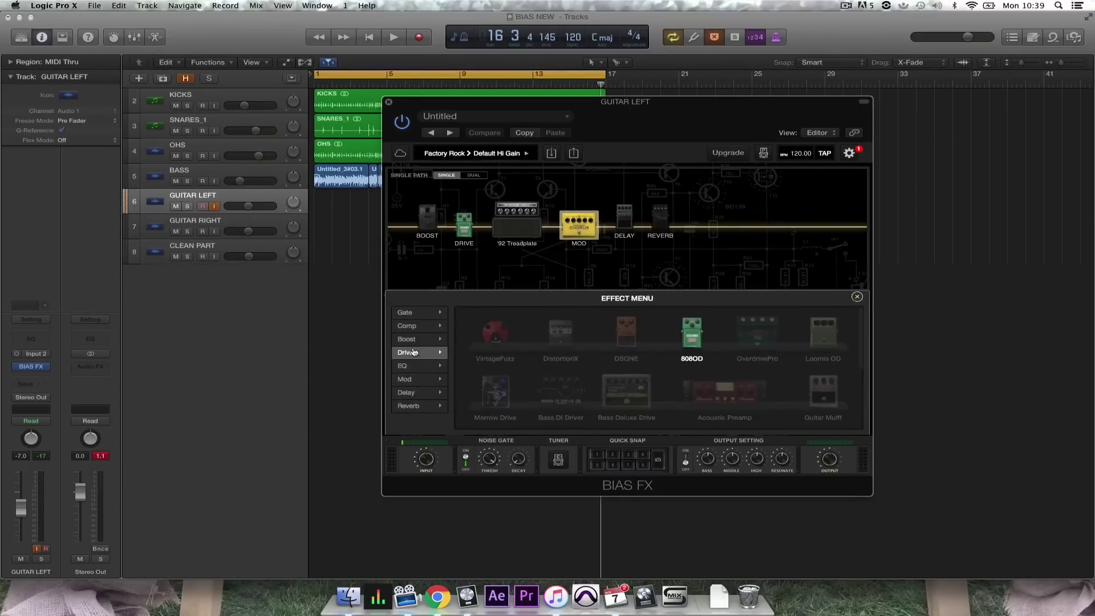
{"action": "left_click", "coordinate": [414, 341]}
{"action": "left_click", "coordinate": [857, 298]}
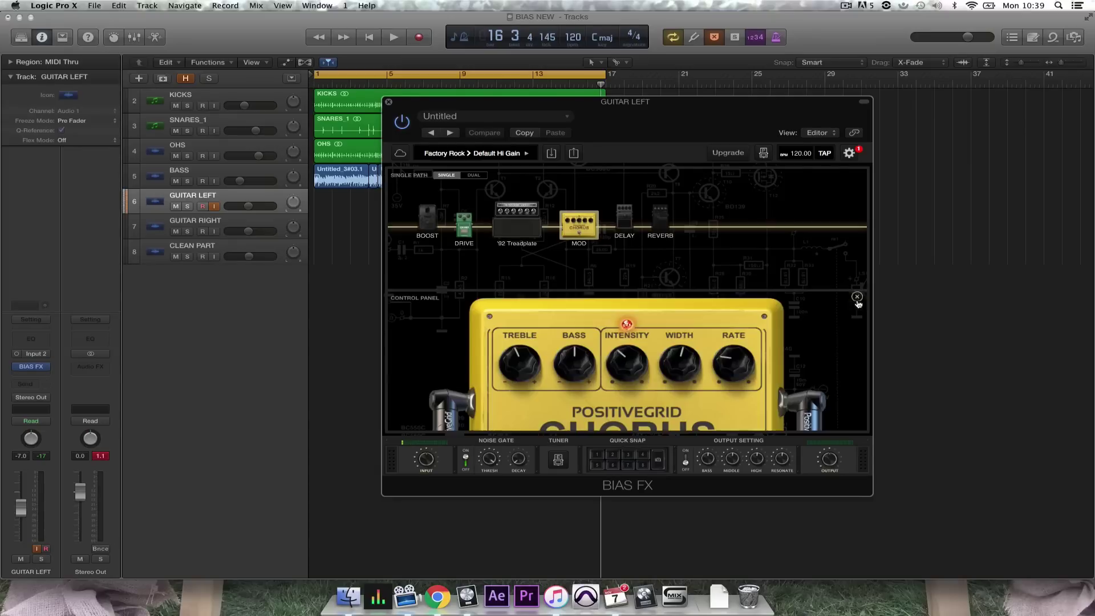
Step: Browse the Low Gain, Crunch and Hi Gain amp replacements, keeping the '92 Treadplate amp
{"action": "left_click", "coordinate": [525, 225]}
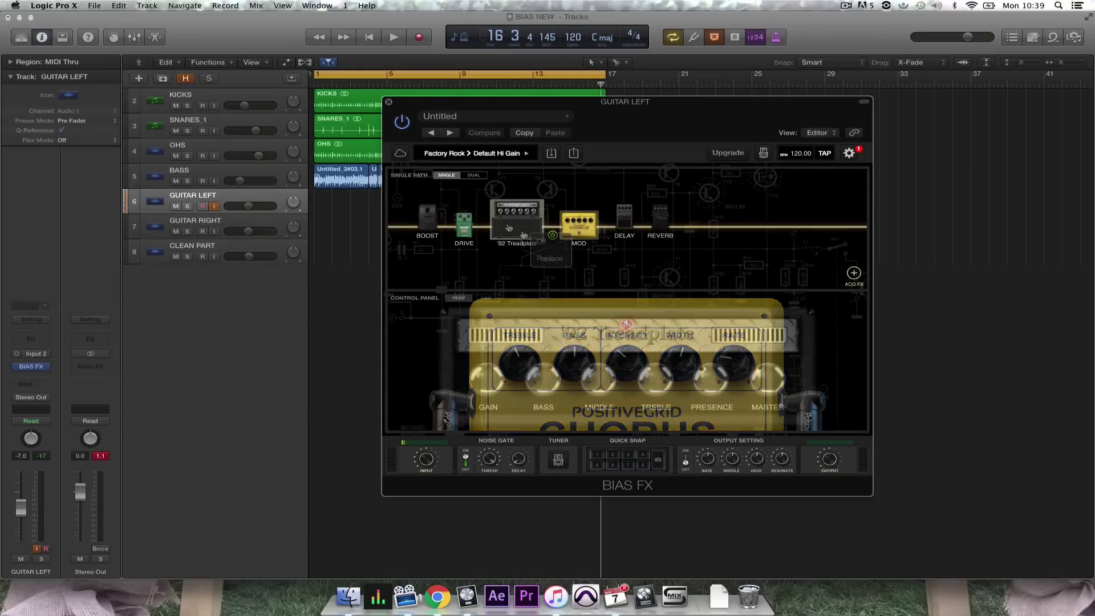
{"action": "left_click", "coordinate": [548, 259]}
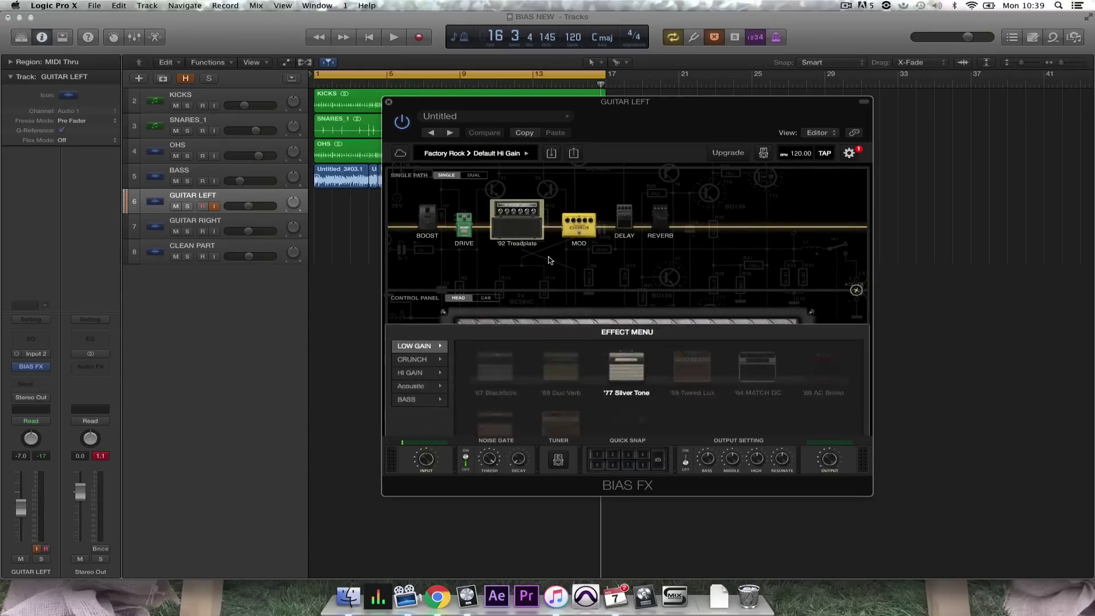
{"action": "left_click", "coordinate": [416, 325]}
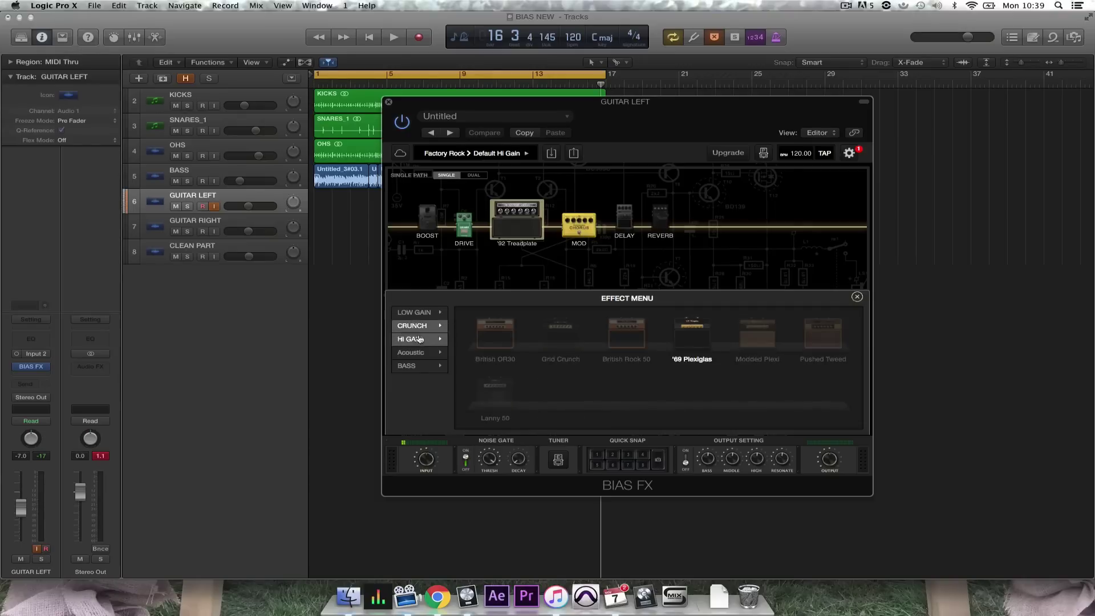
{"action": "left_click", "coordinate": [419, 338]}
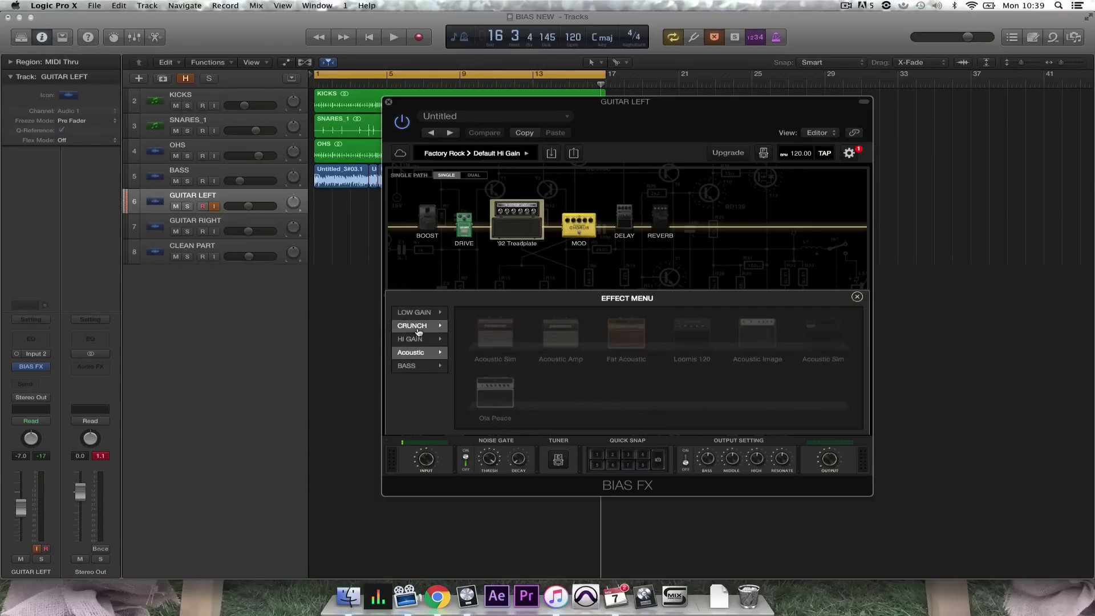
{"action": "left_click", "coordinate": [413, 312]}
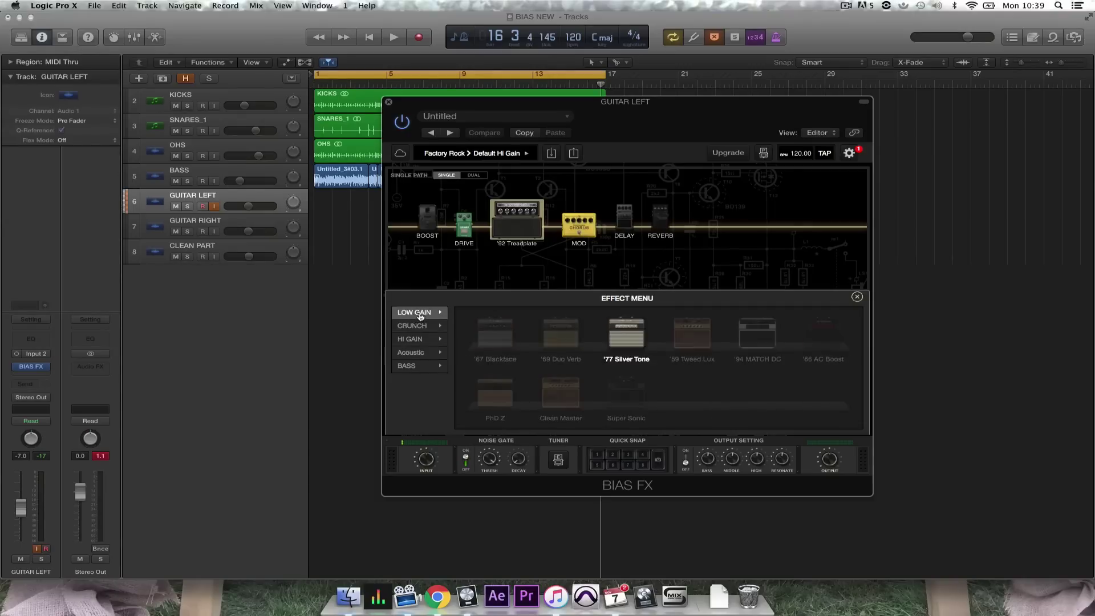
{"action": "left_click", "coordinate": [857, 298]}
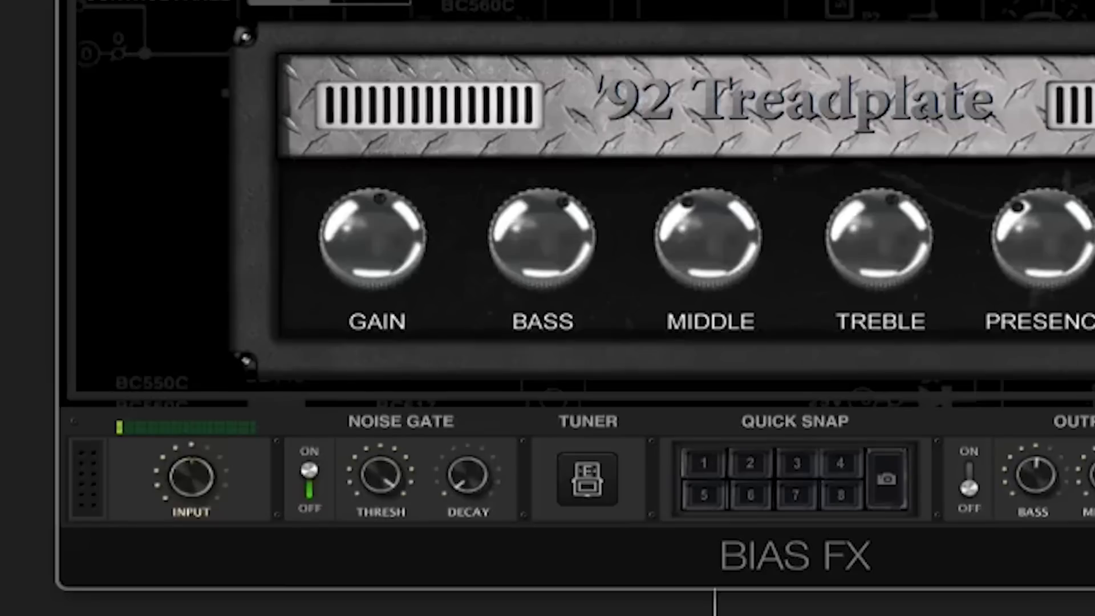
{"action": "left_click", "coordinate": [601, 488]}
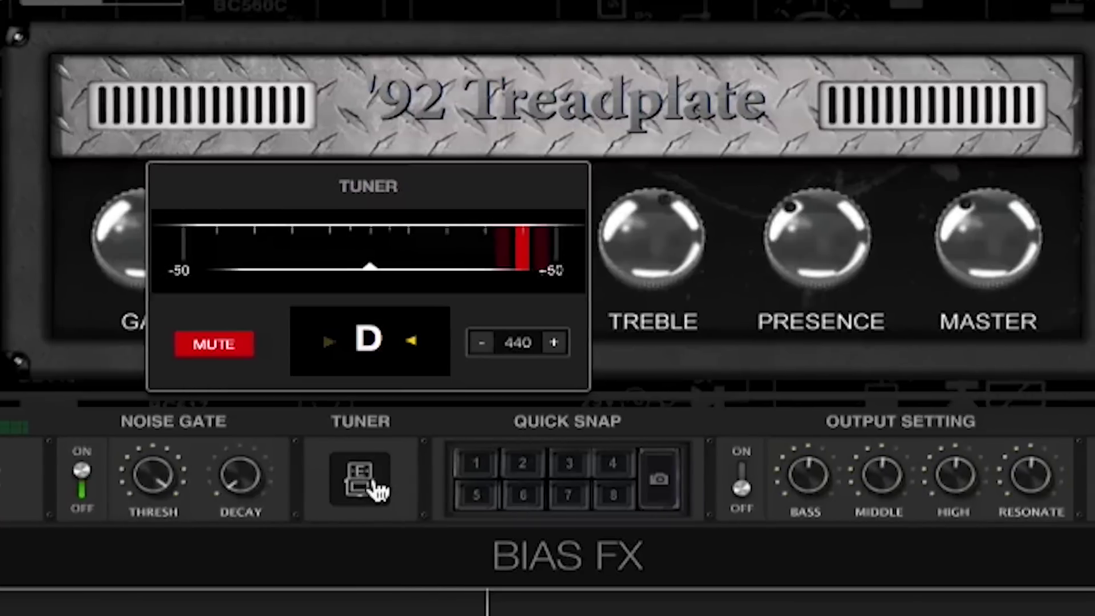
{"action": "left_click", "coordinate": [603, 488]}
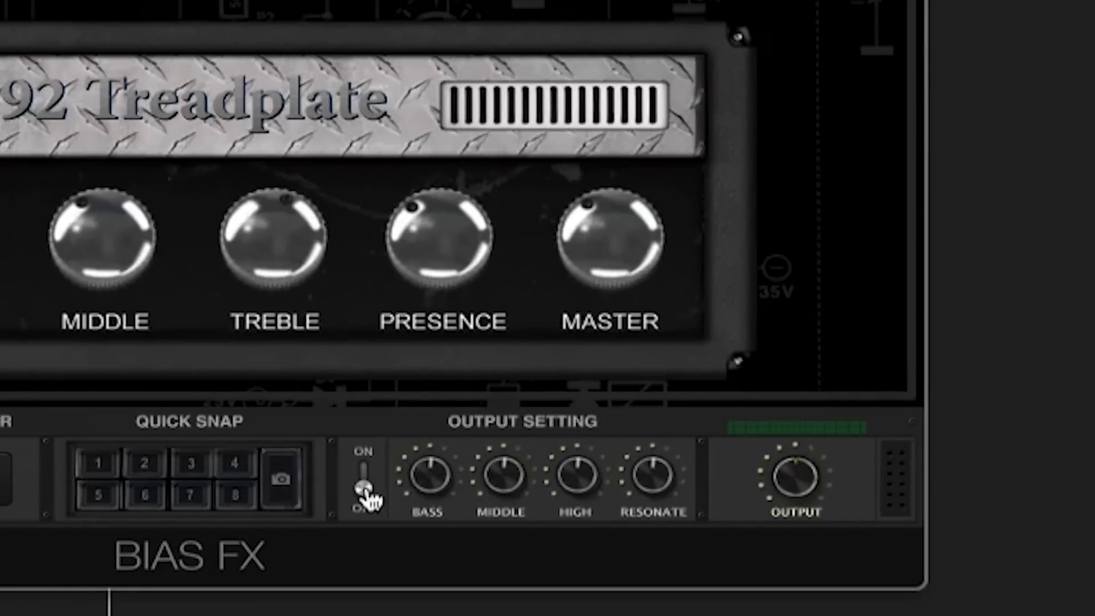
{"action": "left_click", "coordinate": [365, 490]}
{"action": "left_click", "coordinate": [365, 489]}
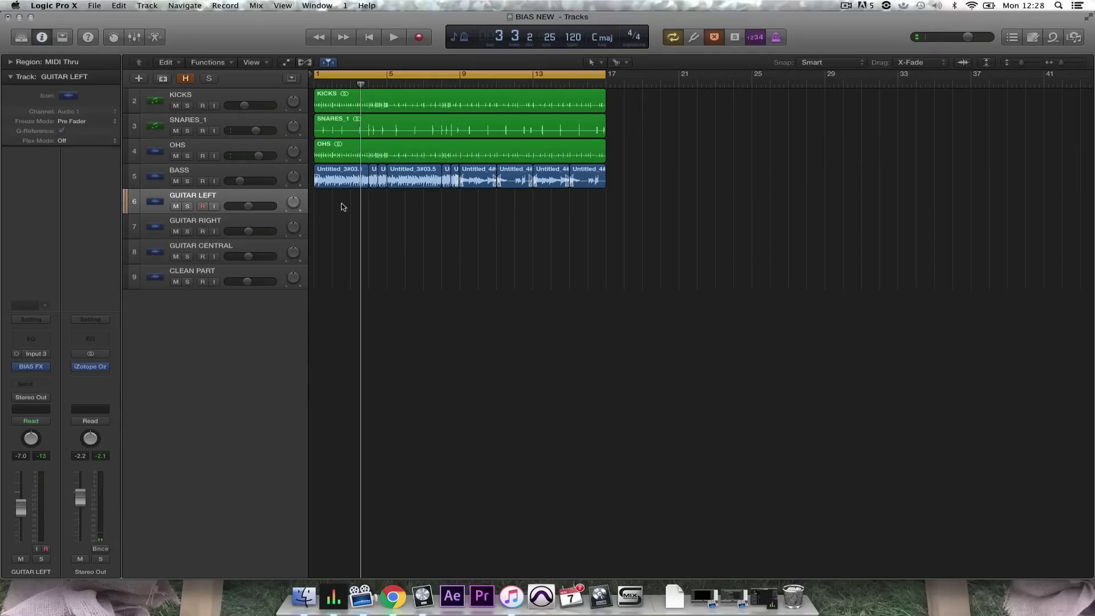
Step: Record the GUITAR LEFT#21 take across bars 1–17 on the armed GUITAR LEFT track
{"action": "key", "text": "r"}
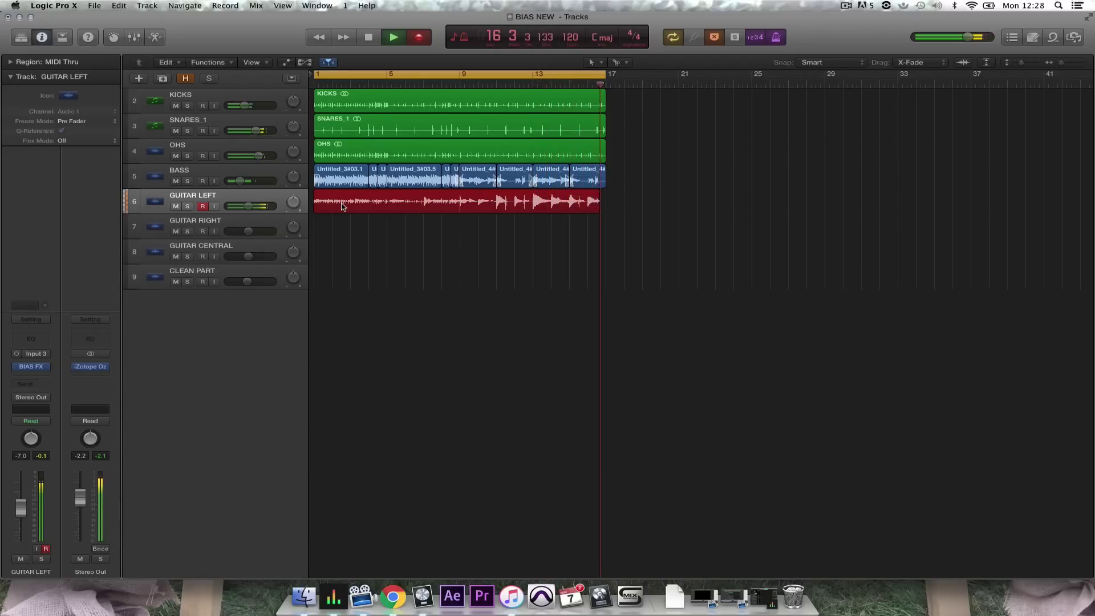
{"action": "key", "text": "space"}
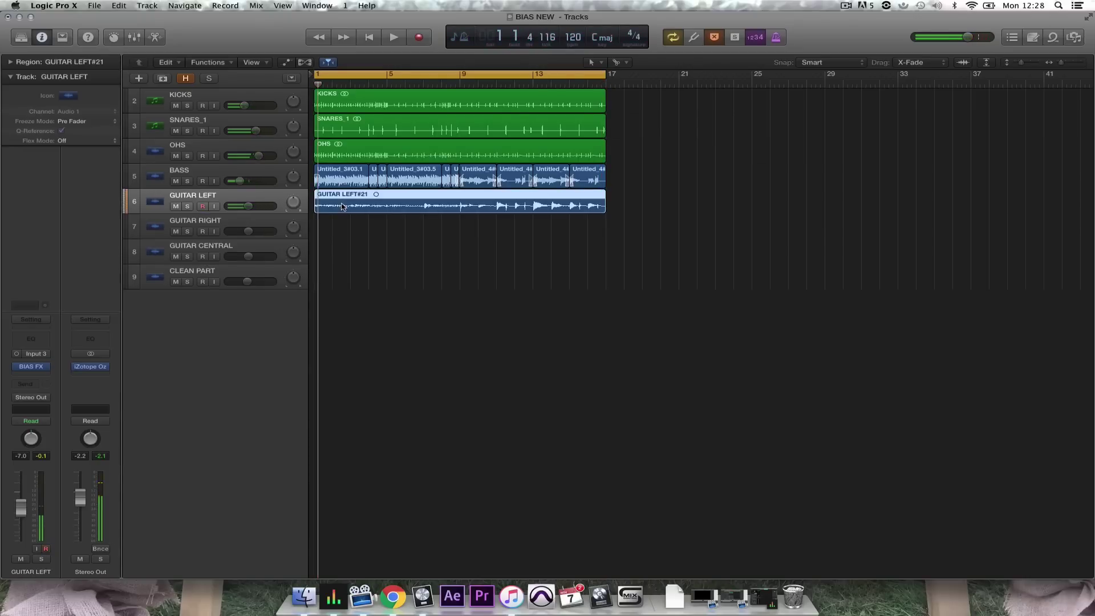
Step: Arm GUITAR RIGHT and record the GUITAR RIGHT#18 take across bars 1–17
{"action": "left_click", "coordinate": [209, 227]}
{"action": "key", "text": "space"}
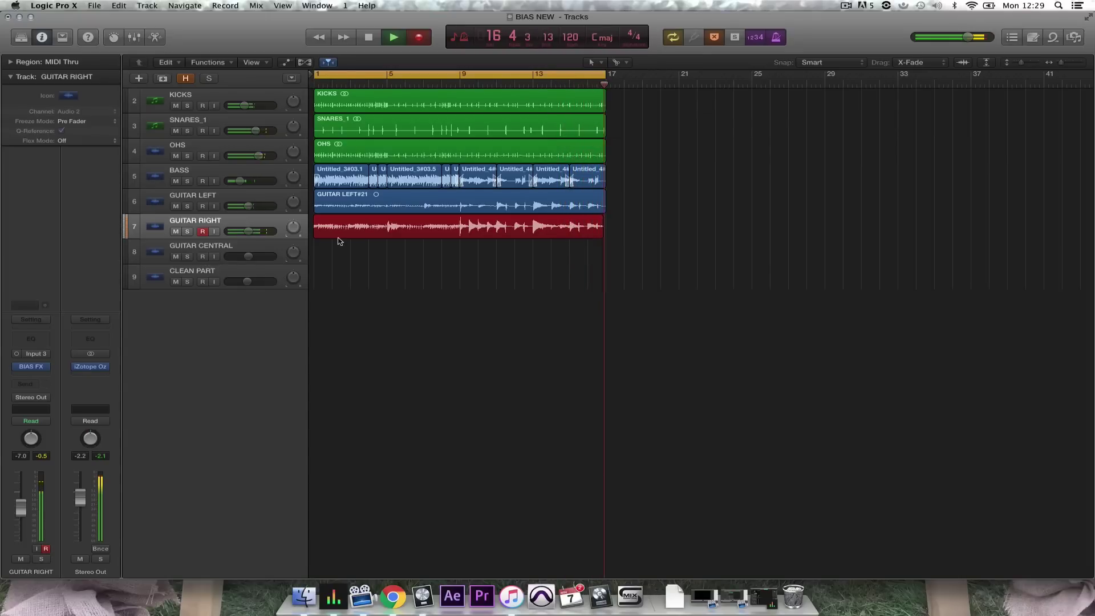
{"action": "key", "text": "space"}
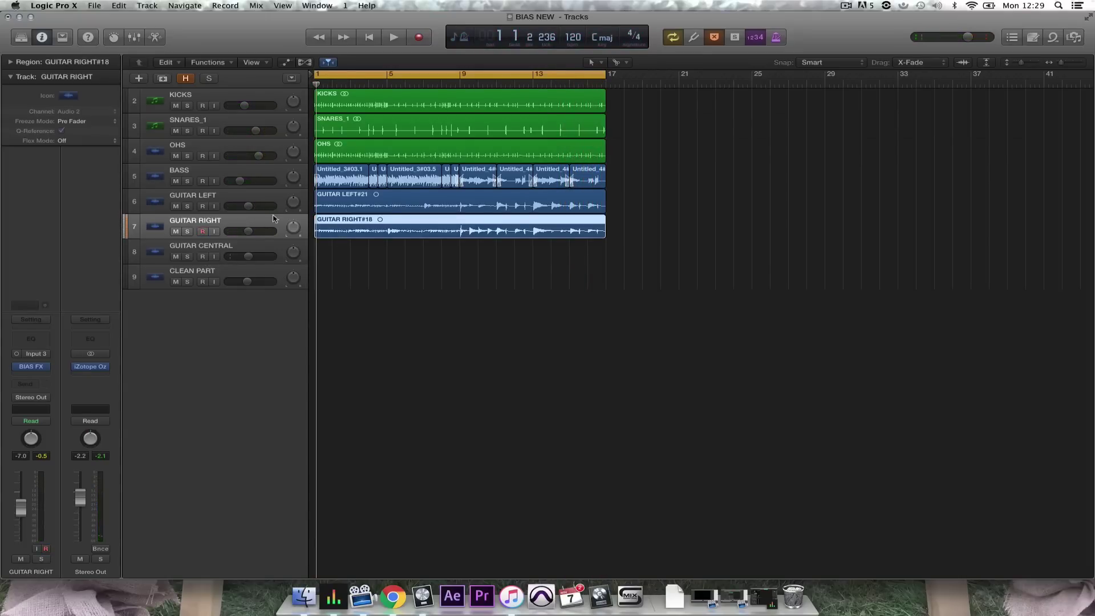
Step: Set the GUITAR RIGHT pan to -3 during playback, then stop playback
{"action": "left_click", "coordinate": [293, 201]}
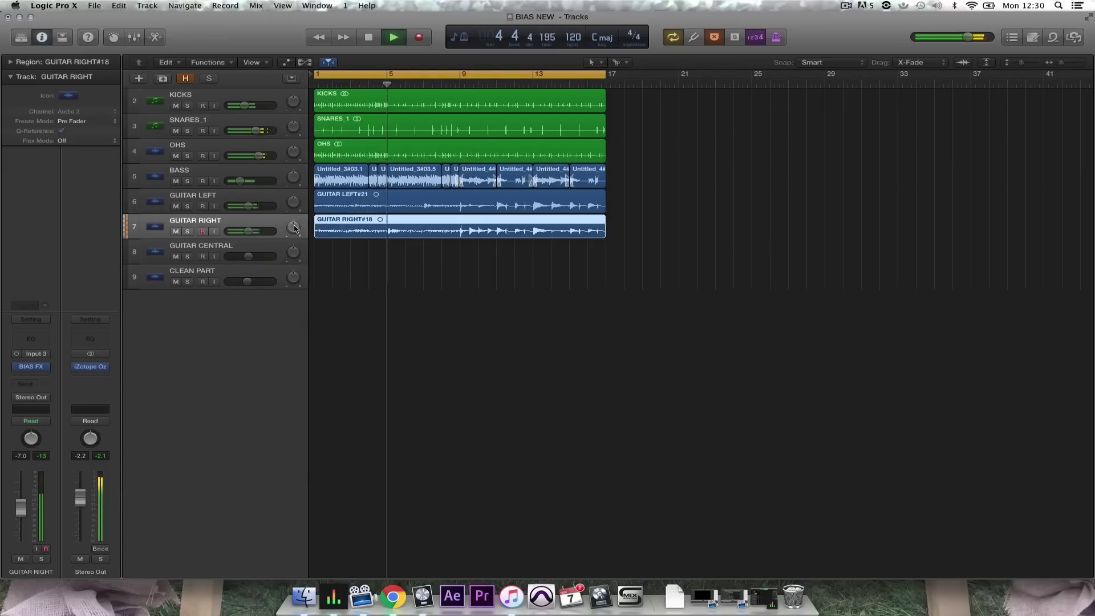
{"action": "left_click_drag", "start_coordinate": [293, 228], "coordinate": [293, 229]}
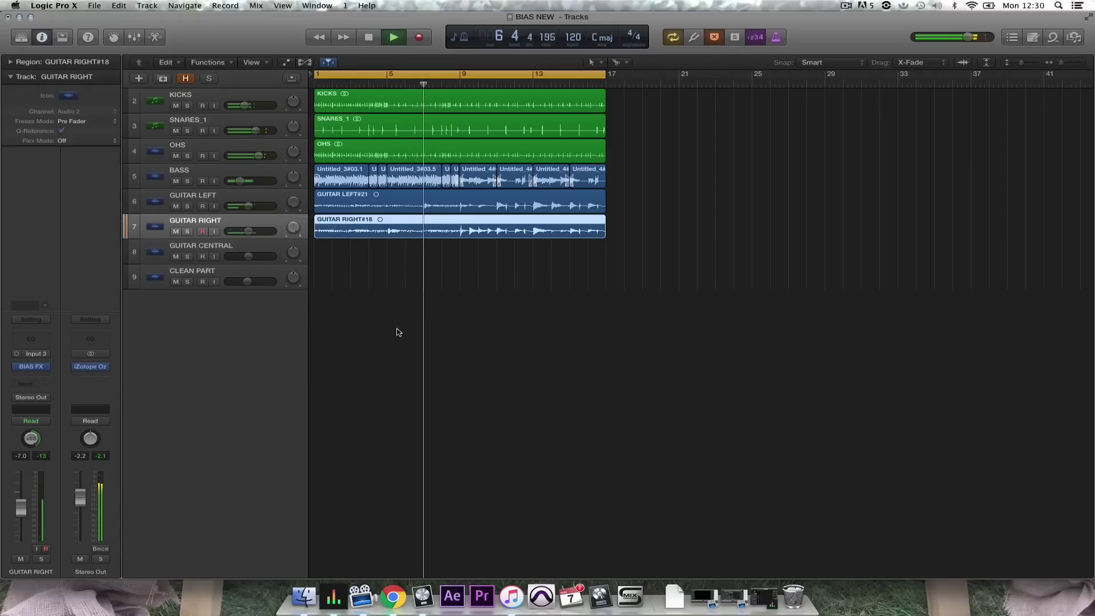
{"action": "key", "text": "space"}
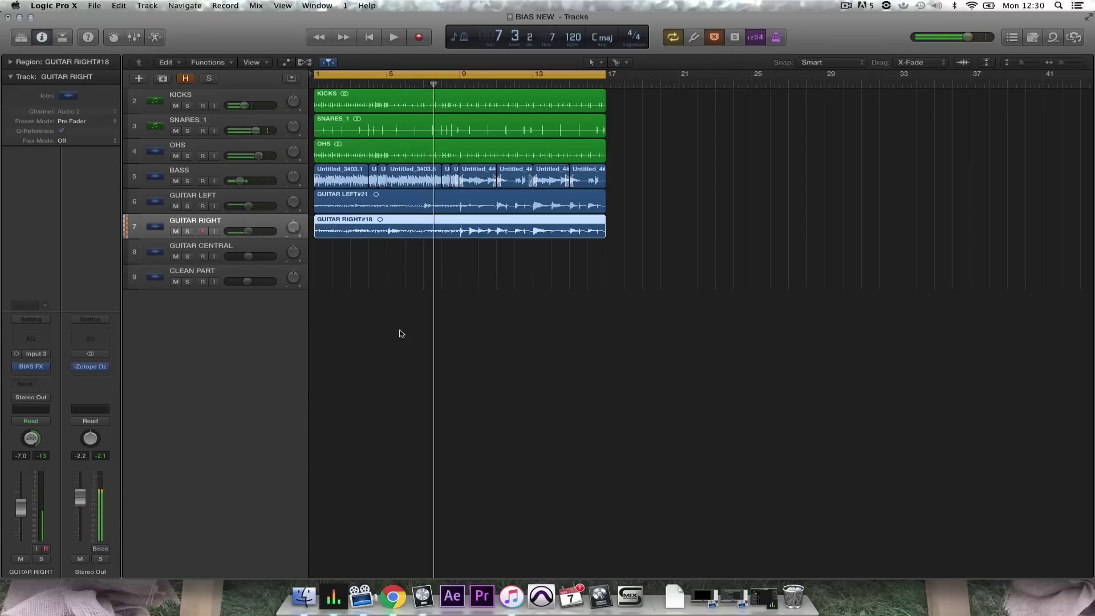
Step: Select GUITAR CENTRAL and record its take across bars 1–17
{"action": "left_click", "coordinate": [210, 252]}
{"action": "key", "text": "r"}
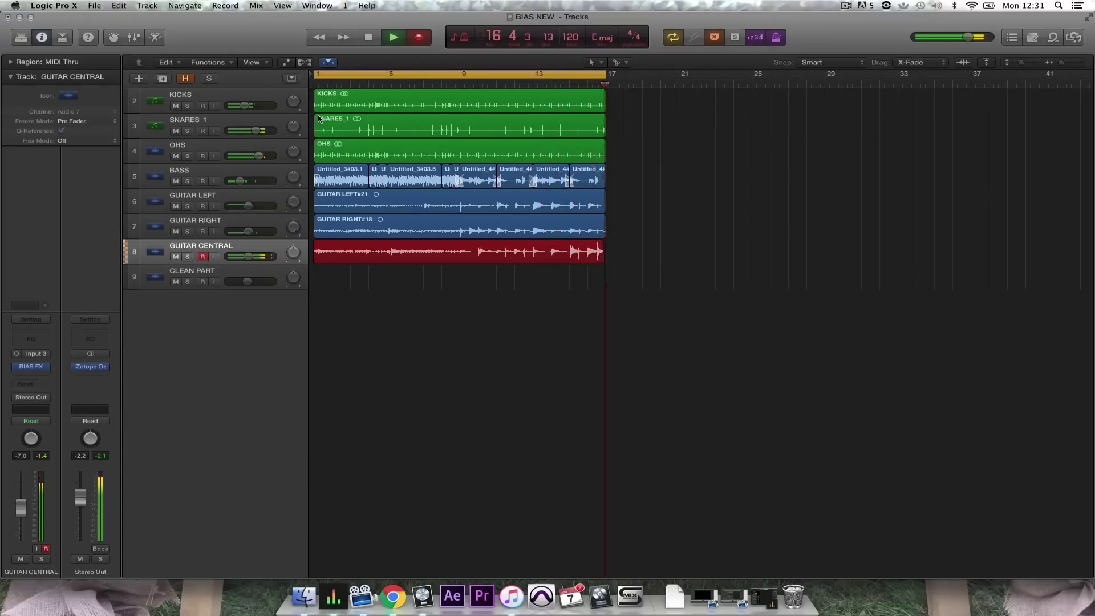
{"action": "key", "text": "space"}
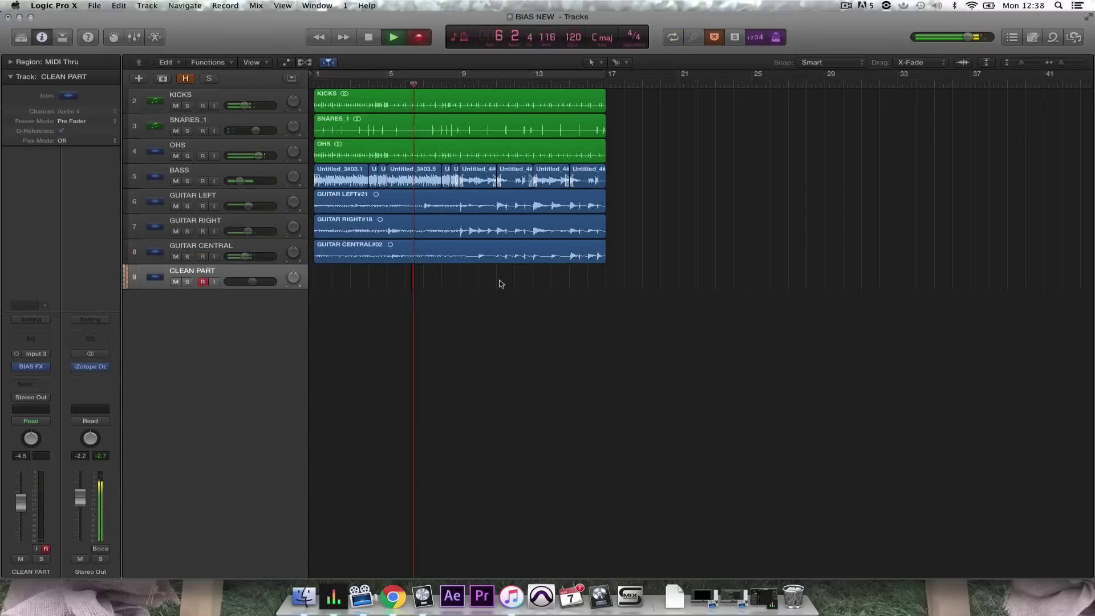
Step: Record a clean guitar take on CLEAN PART spanning roughly bars 7–19
{"action": "key", "text": "r"}
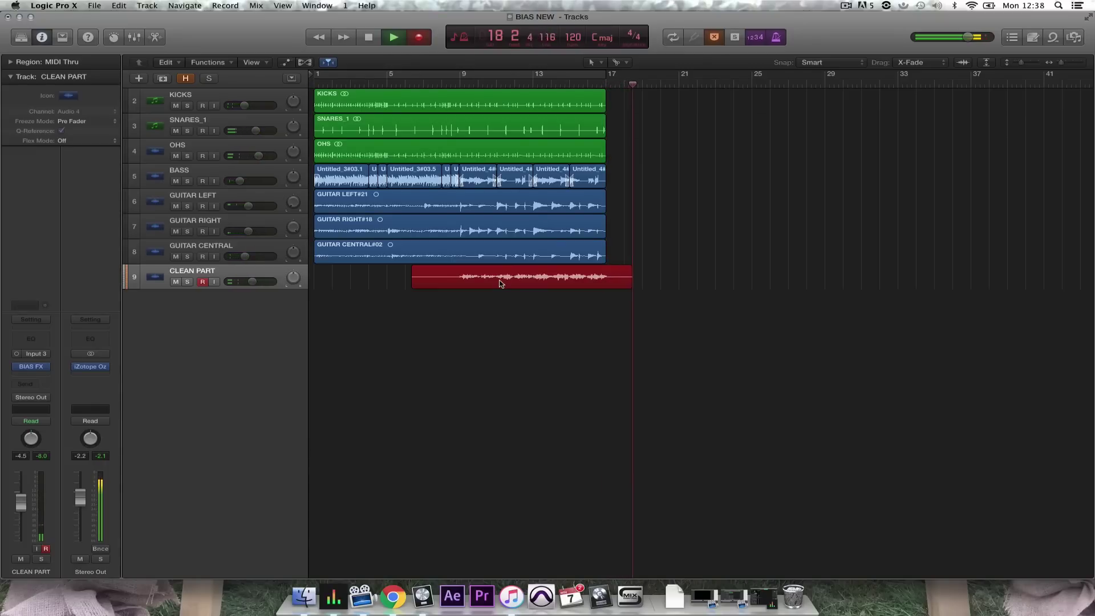
{"action": "key", "text": "space"}
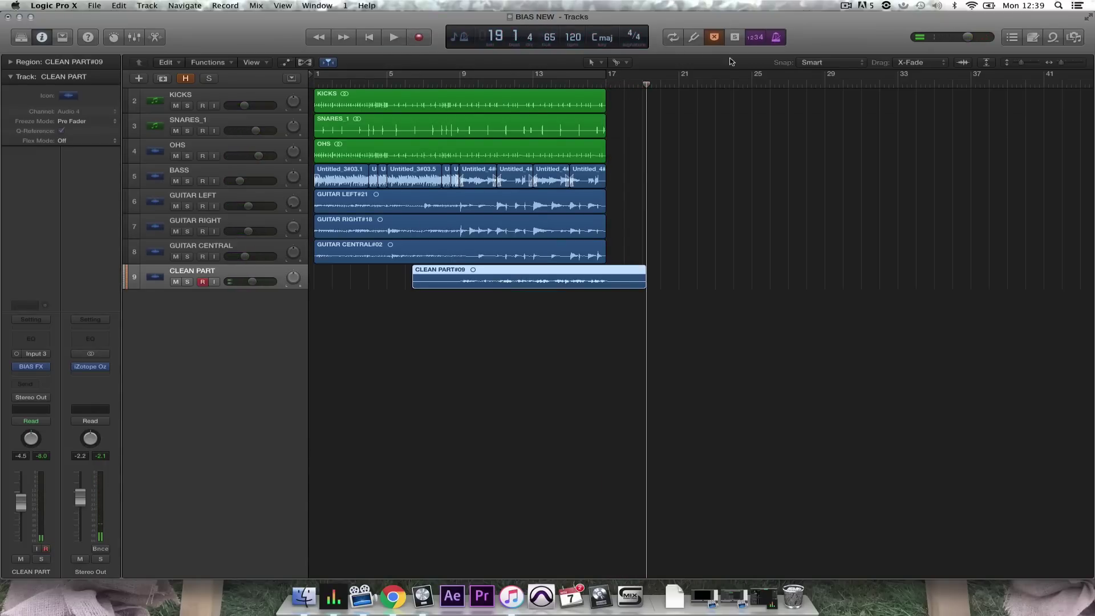
Step: Trim CLEAN PART#09 to about bars 10–17, then select the three guitar regions
{"action": "left_click", "coordinate": [387, 84]}
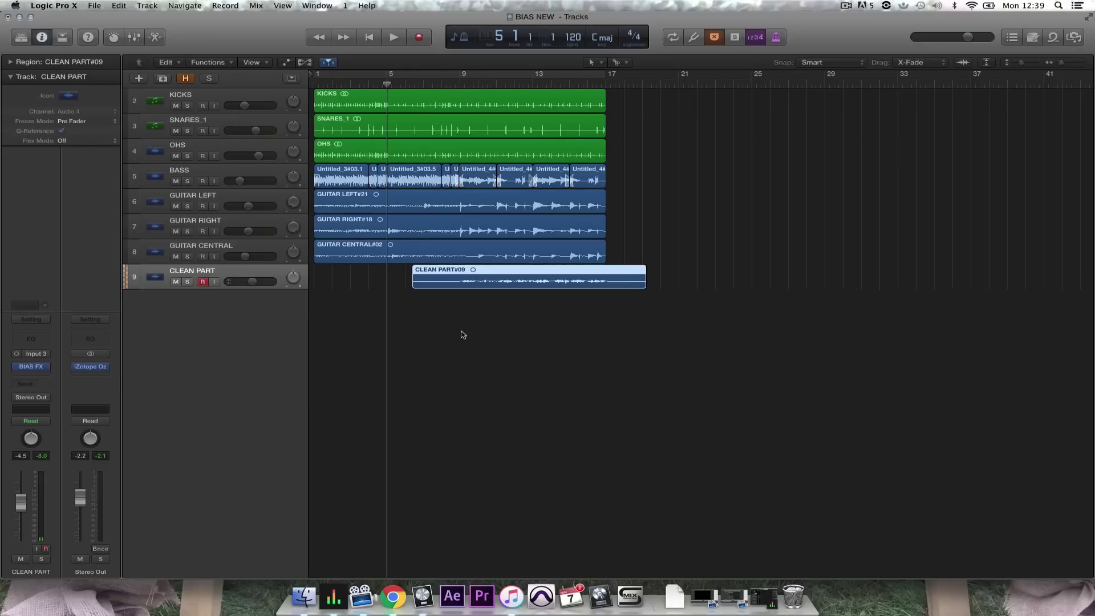
{"action": "left_click_drag", "start_coordinate": [415, 284], "coordinate": [458, 283]}
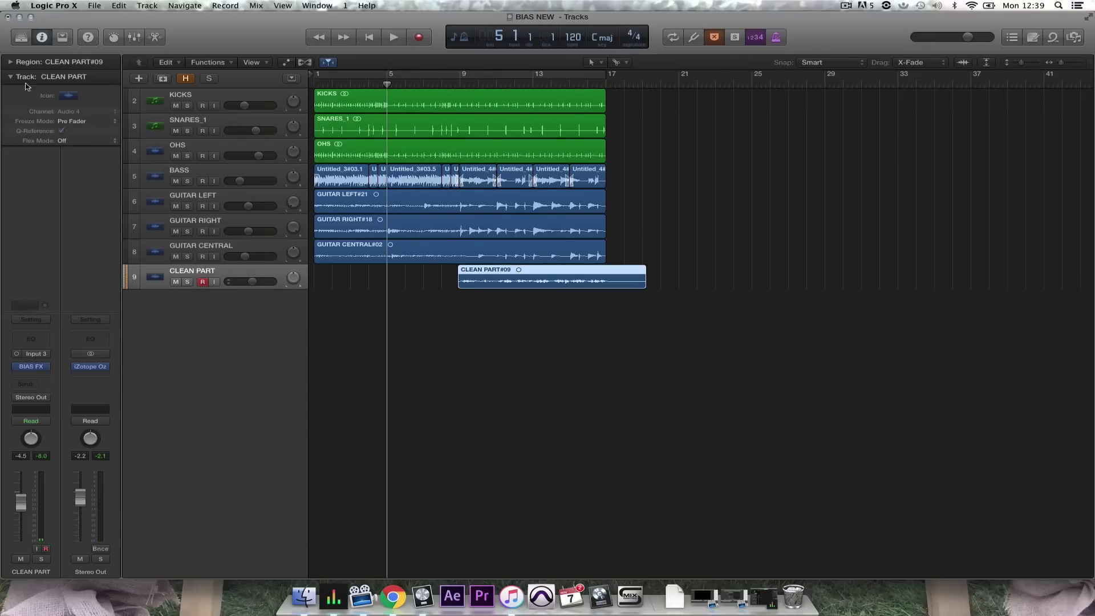
{"action": "left_click", "coordinate": [10, 63]}
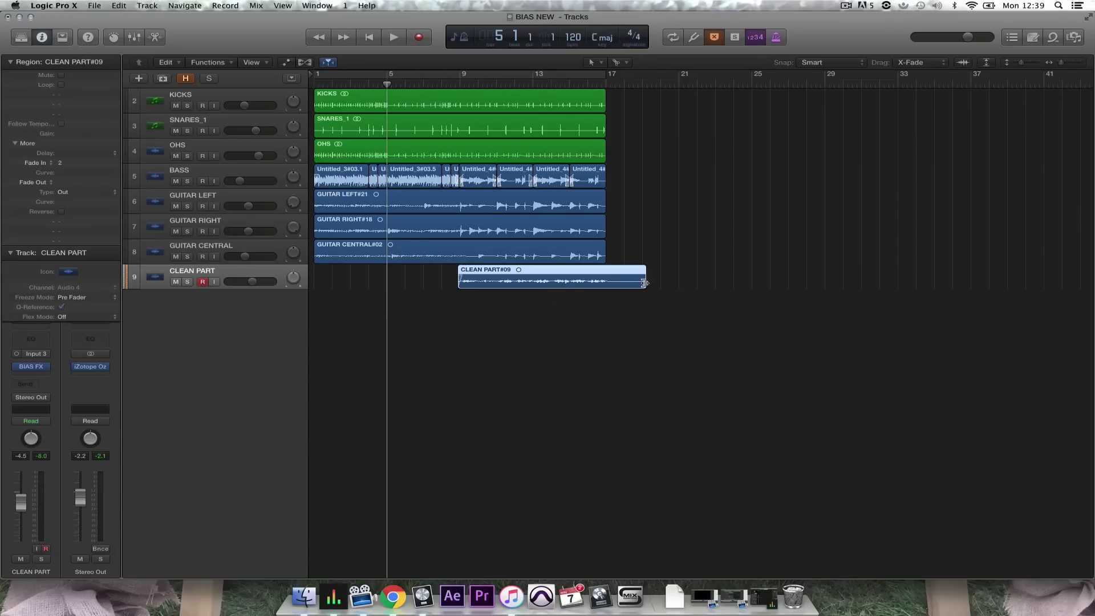
{"action": "left_click_drag", "start_coordinate": [644, 283], "coordinate": [600, 280]}
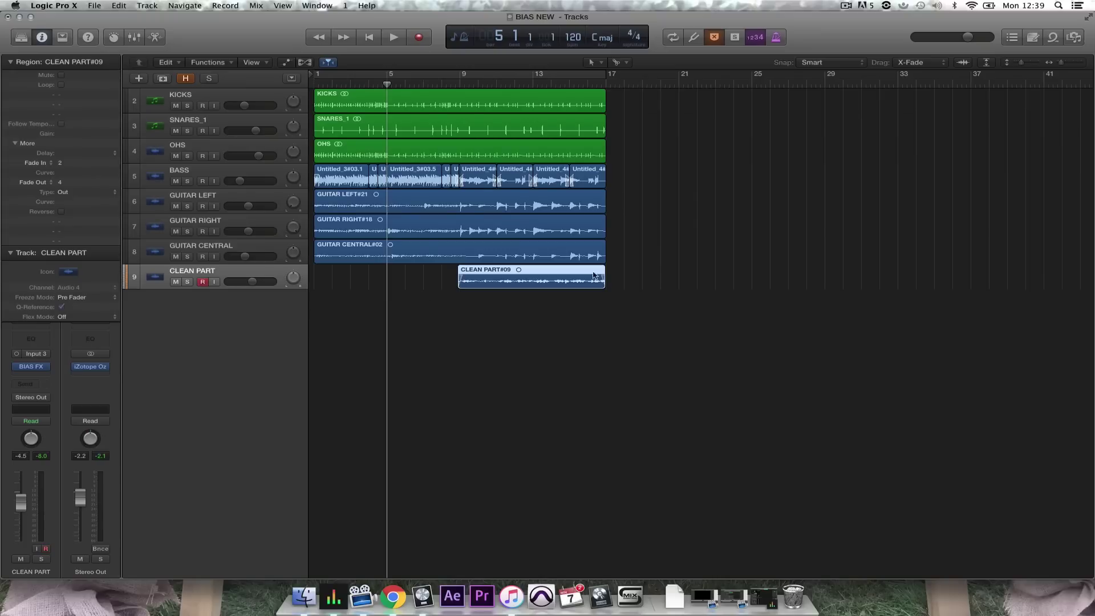
{"action": "left_click_drag", "start_coordinate": [626, 237], "coordinate": [539, 209]}
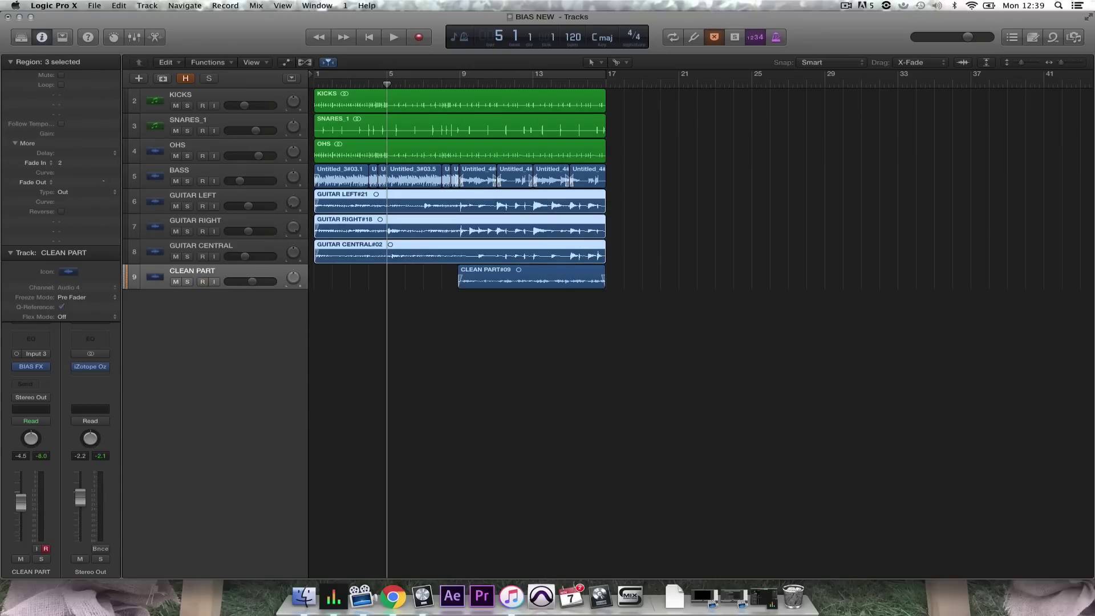
Step: In the Mixer, give GUITAR LEFT a Channel EQ with a 69 Hz low cut and 15000 Hz high cut
{"action": "key", "text": "x"}
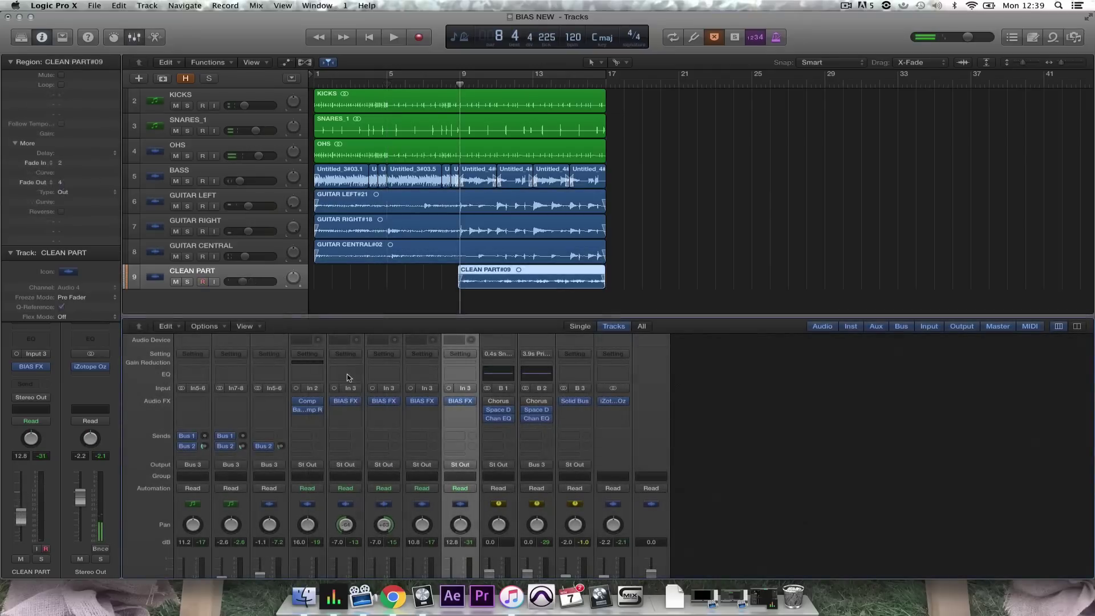
{"action": "left_click", "coordinate": [345, 372]}
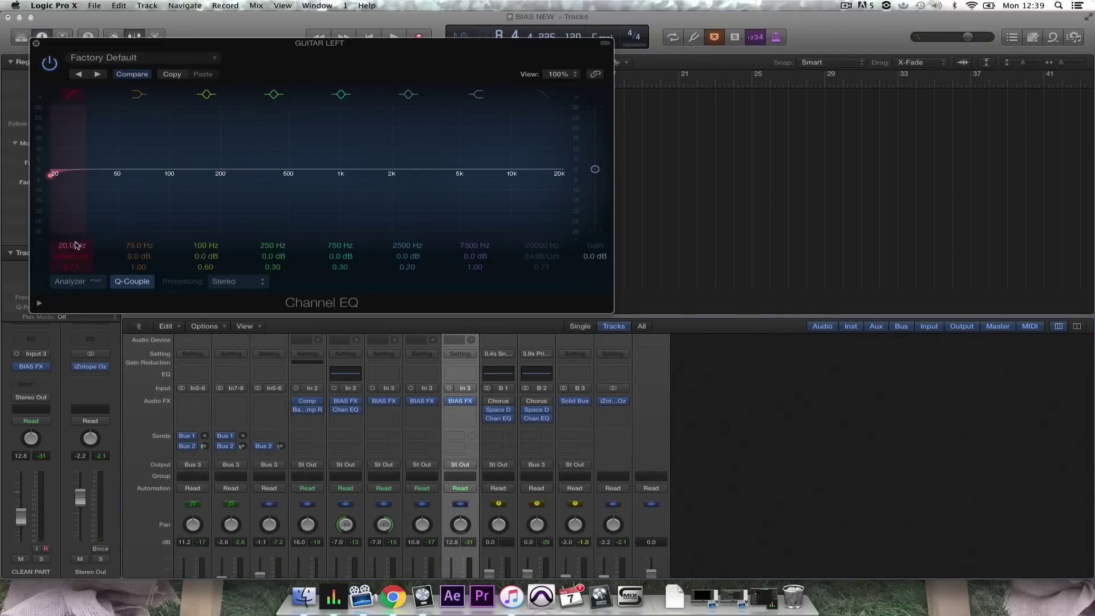
{"action": "left_click_drag", "start_coordinate": [73, 216], "coordinate": [168, 214]}
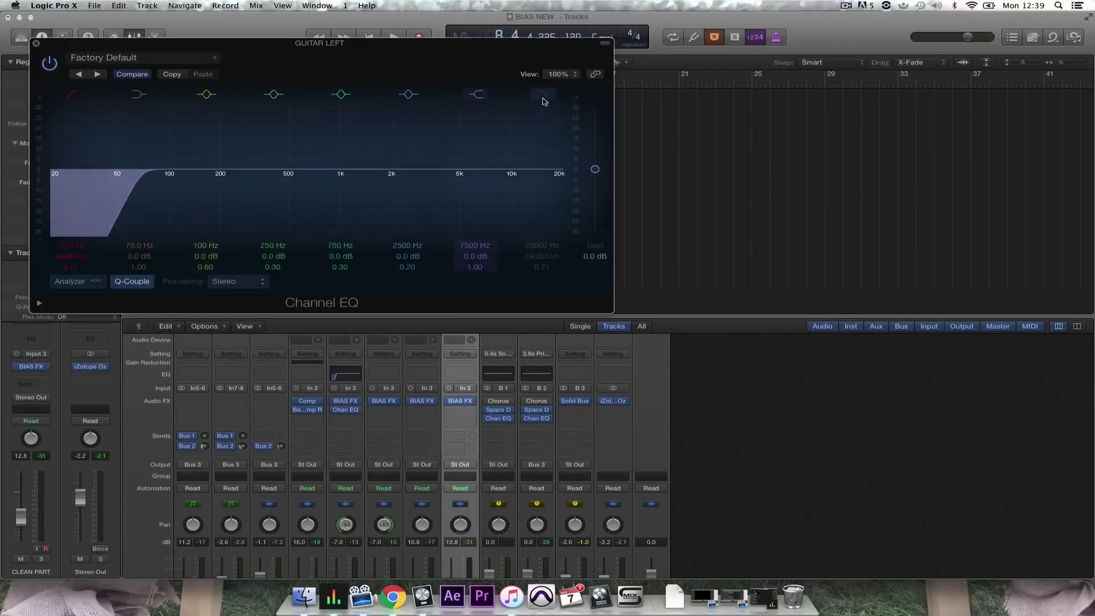
{"action": "left_click_drag", "start_coordinate": [557, 226], "coordinate": [509, 226]}
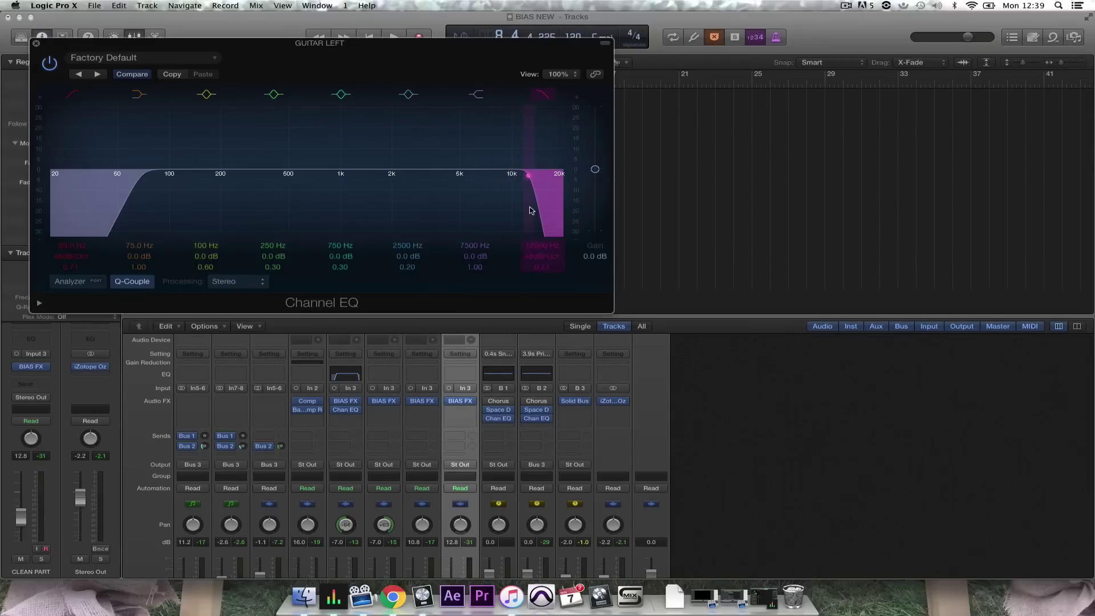
{"action": "left_click_drag", "start_coordinate": [544, 211], "coordinate": [548, 211]}
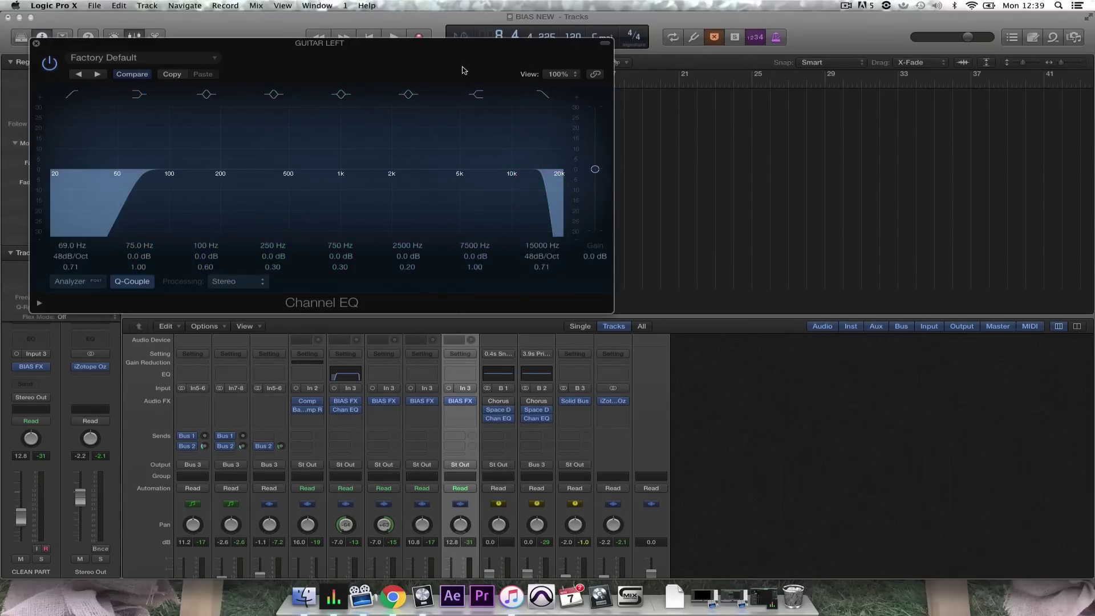
{"action": "left_click", "coordinate": [37, 44]}
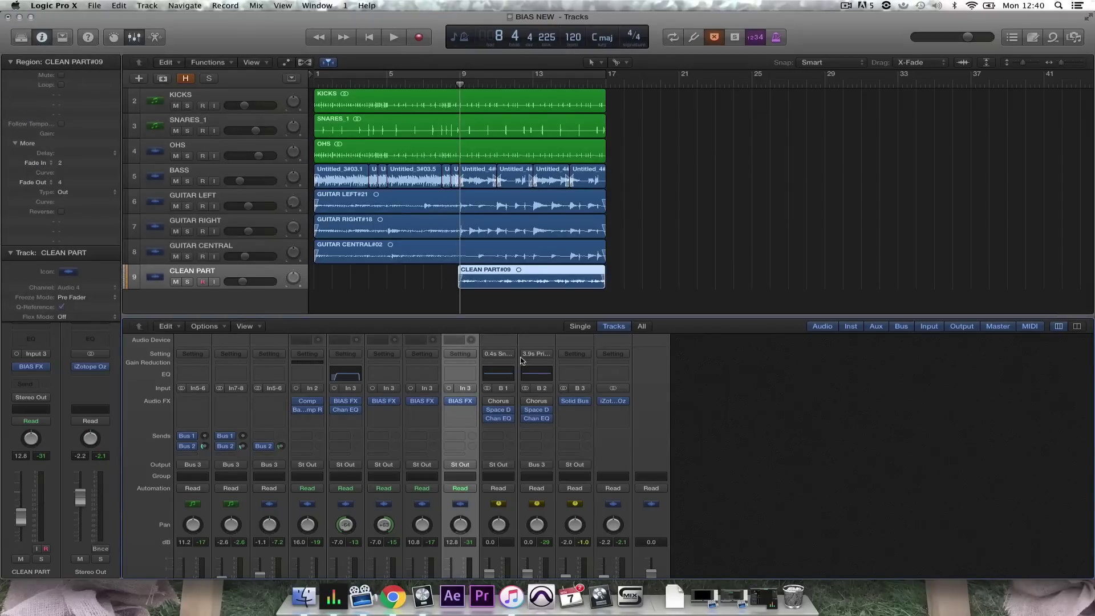
Step: Paste the GUITAR LEFT EQ curve into new Channel EQs on GUITAR RIGHT and GUITAR CENTRAL
{"action": "left_click", "coordinate": [383, 374]}
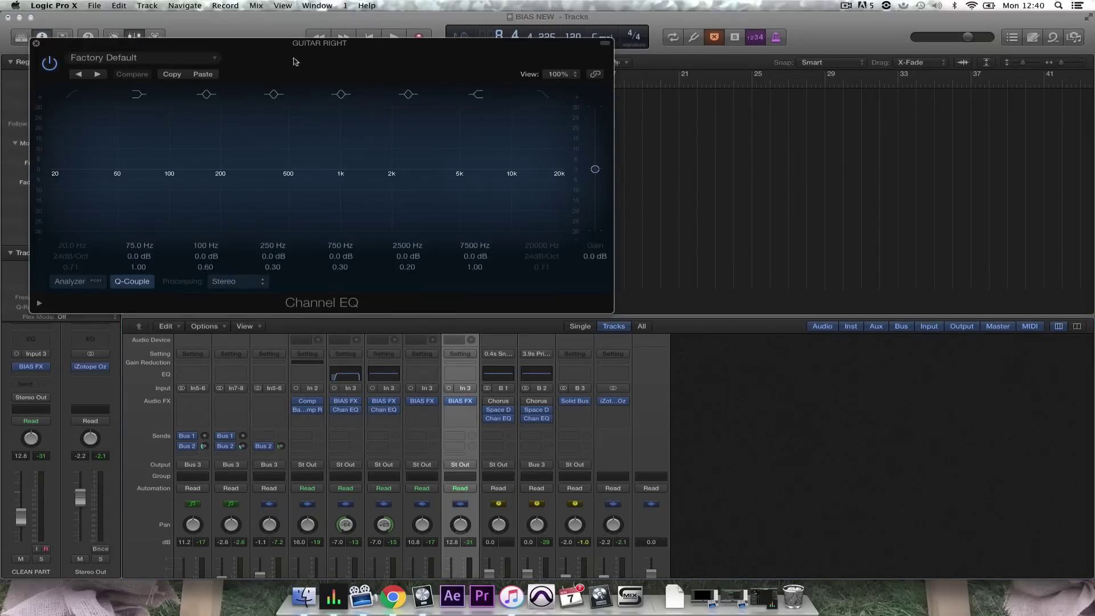
{"action": "left_click", "coordinate": [201, 75]}
{"action": "left_click", "coordinate": [430, 377]}
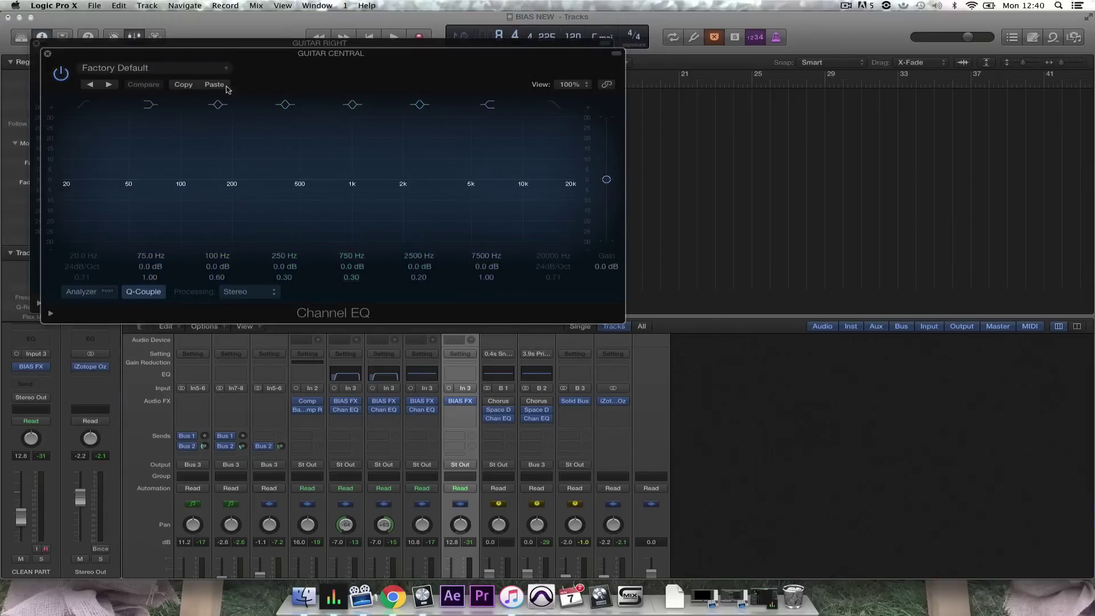
{"action": "left_click", "coordinate": [202, 75]}
{"action": "left_click", "coordinate": [37, 44]}
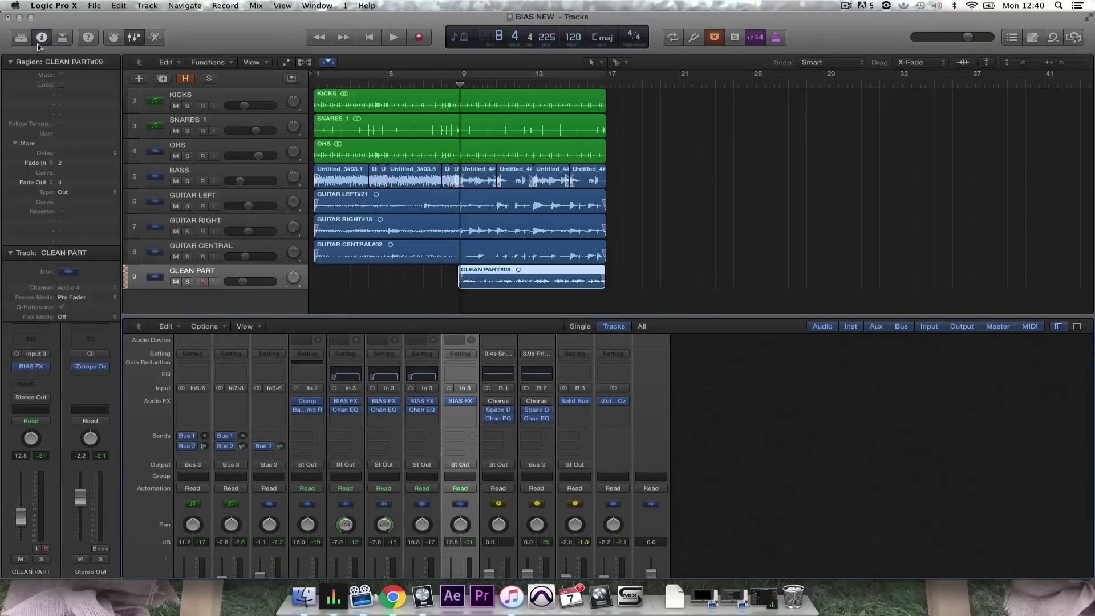
Step: Paste the same EQ onto CLEAN PART and raise its low cut to 250 Hz
{"action": "left_click", "coordinate": [459, 372]}
{"action": "left_click", "coordinate": [203, 75]}
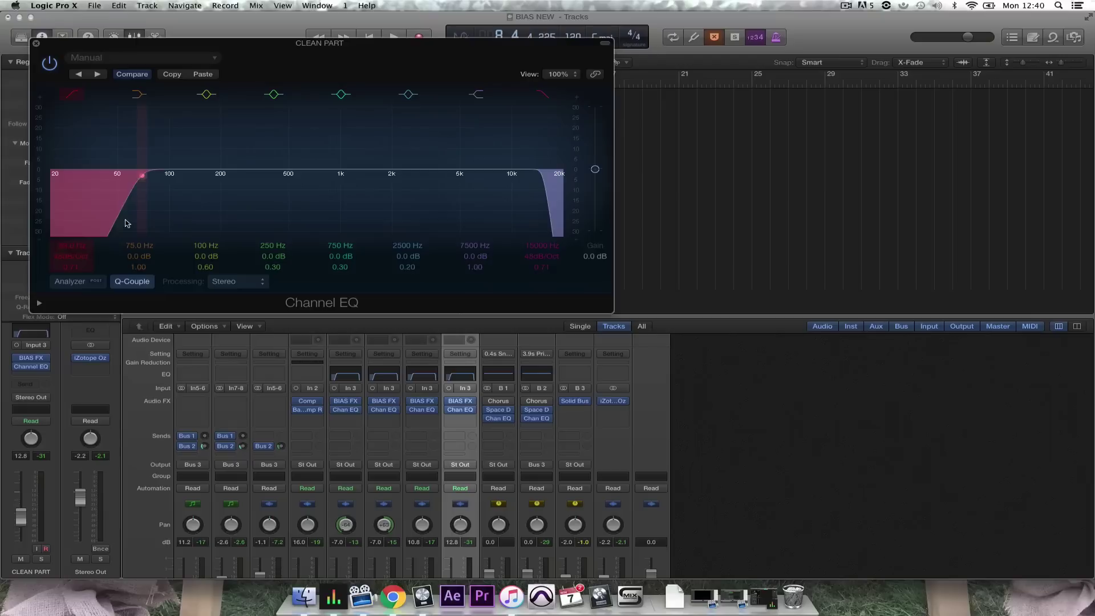
{"action": "left_click_drag", "start_coordinate": [126, 221], "coordinate": [230, 221]}
Step: Play the mix and lower the CLEAN PART volume to about -4.6 dB
{"action": "key", "text": "space"}
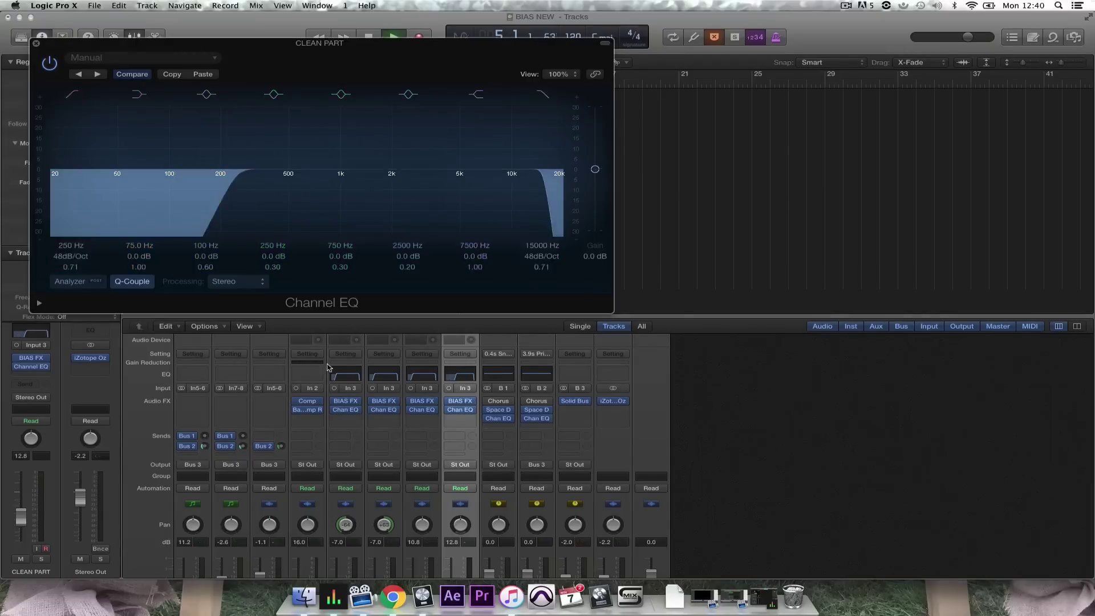
{"action": "scroll", "coordinate": [502, 513], "scroll_direction": "down", "scroll_amount": 3}
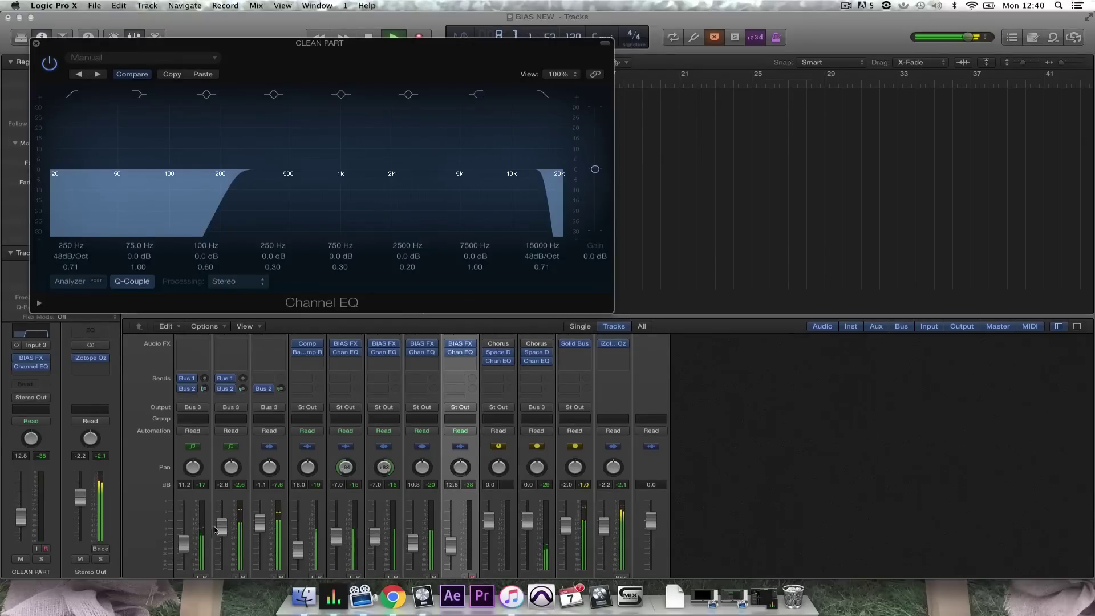
{"action": "scroll", "coordinate": [187, 546], "scroll_direction": "down", "scroll_amount": 2}
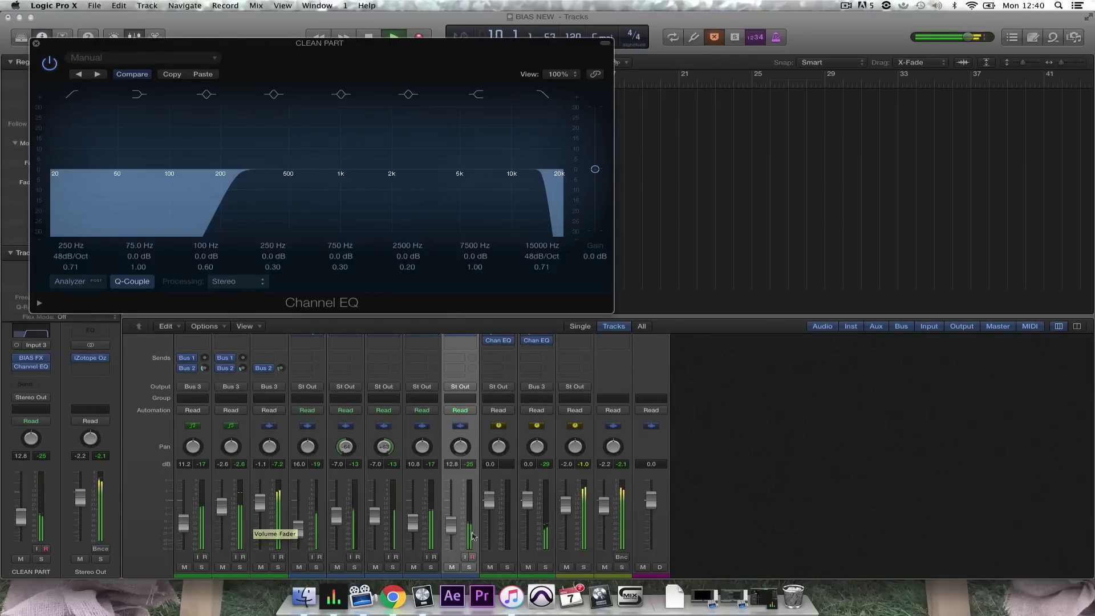
Step: Boost the CLEAN PART Channel EQ high shelf by +5.5 dB at 5900 Hz
{"action": "key", "text": "v"}
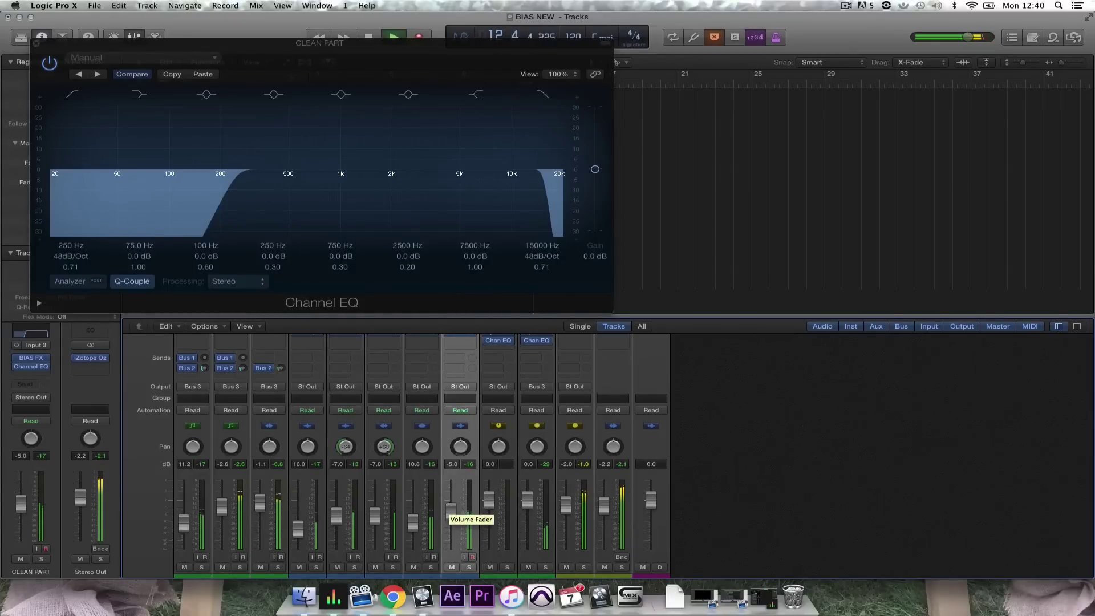
{"action": "left_click_drag", "start_coordinate": [500, 187], "coordinate": [479, 171]}
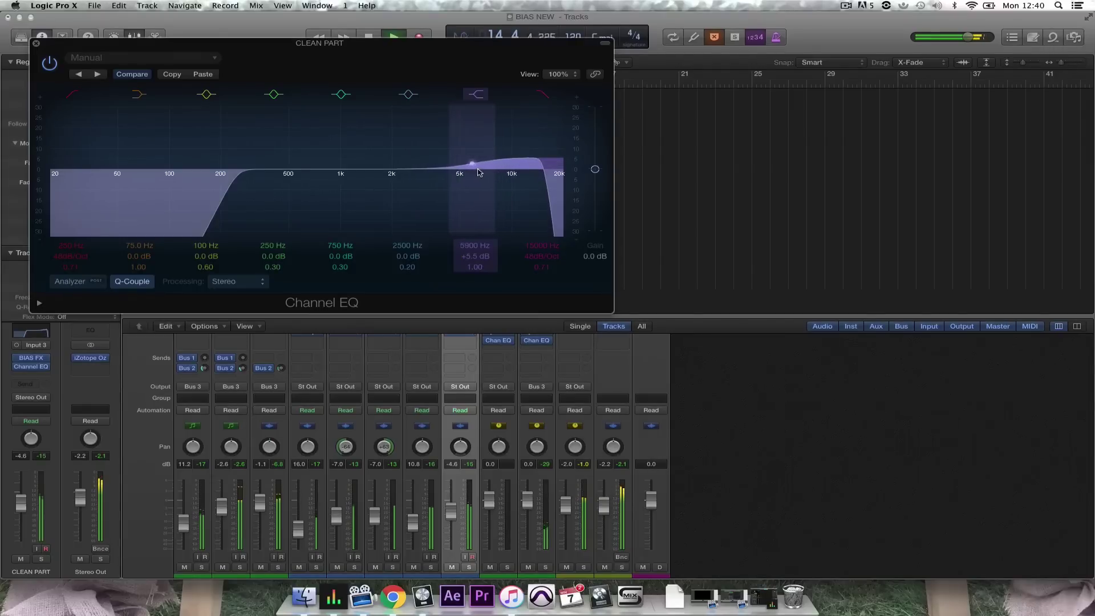
{"action": "left_click", "coordinate": [37, 44]}
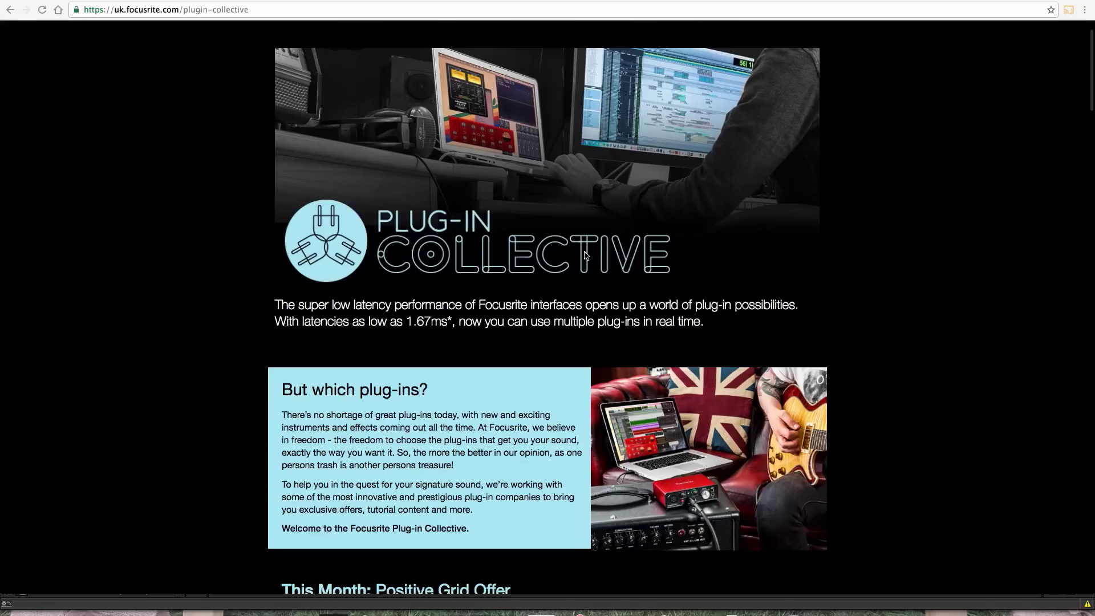
Step: Scroll the Focusrite Plug-in Collective page down to the free Positive Grid BIAS FX LE offer
{"action": "scroll", "coordinate": [584, 251], "scroll_direction": "down", "scroll_amount": 5}
{"action": "scroll", "coordinate": [586, 255], "scroll_direction": "down", "scroll_amount": 7}
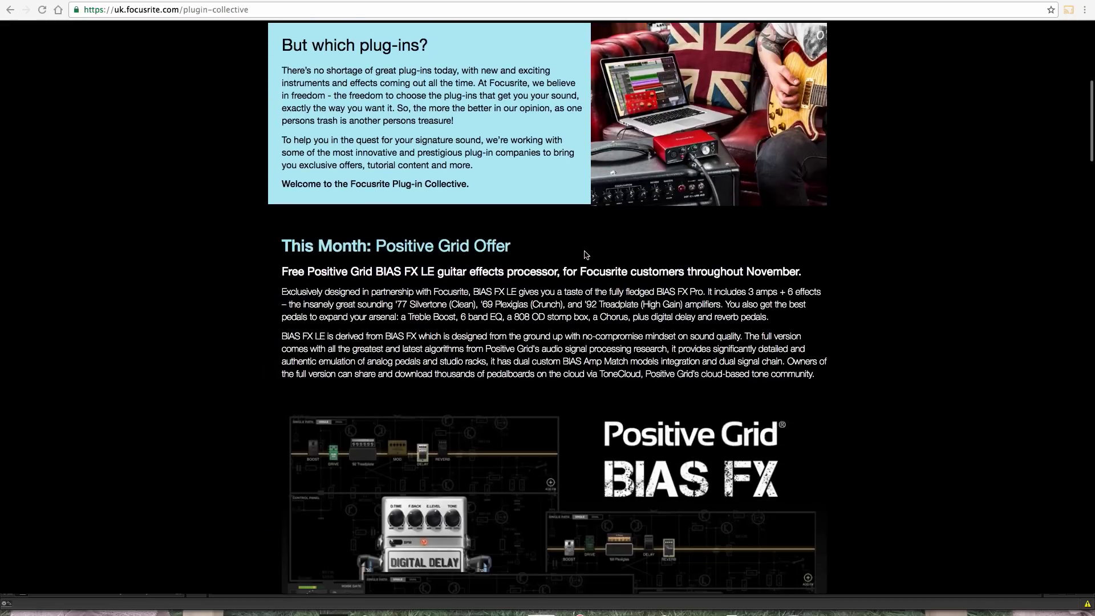
{"action": "scroll", "coordinate": [585, 254], "scroll_direction": "down", "scroll_amount": 8}
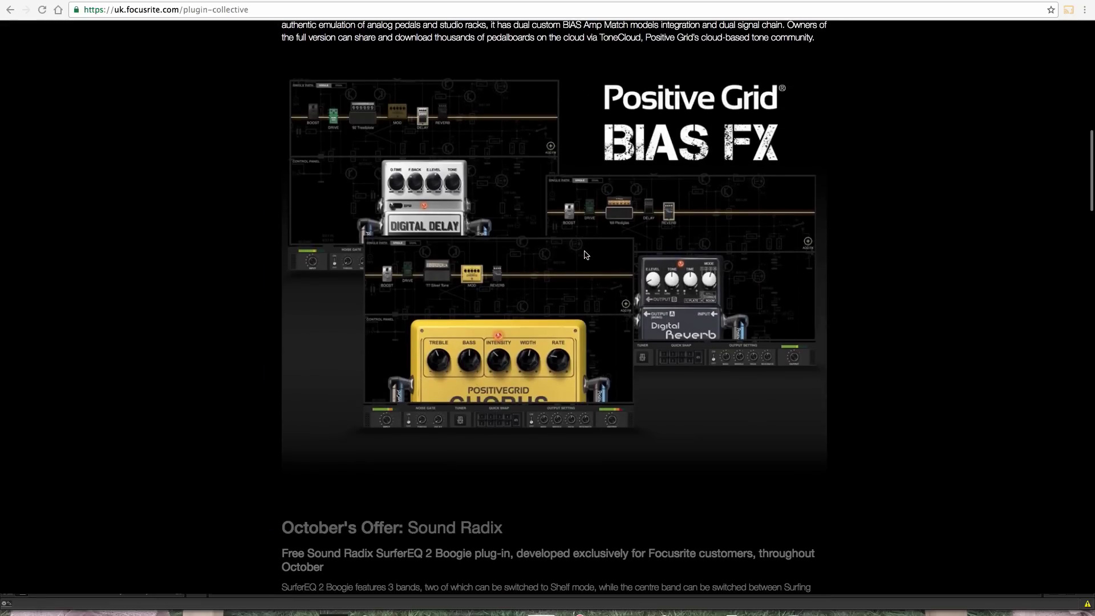